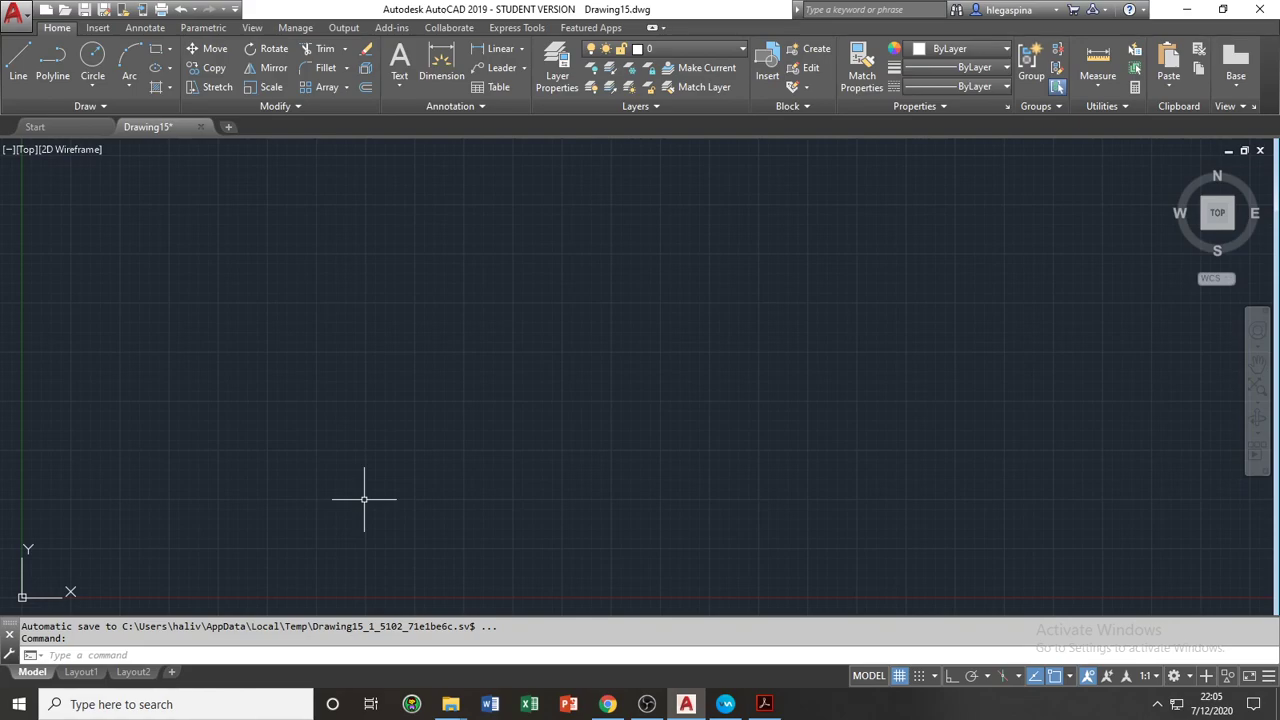
# Use UN to set the insertion scale to Millimeters and the length precision to 0
pyautogui.write('UN')
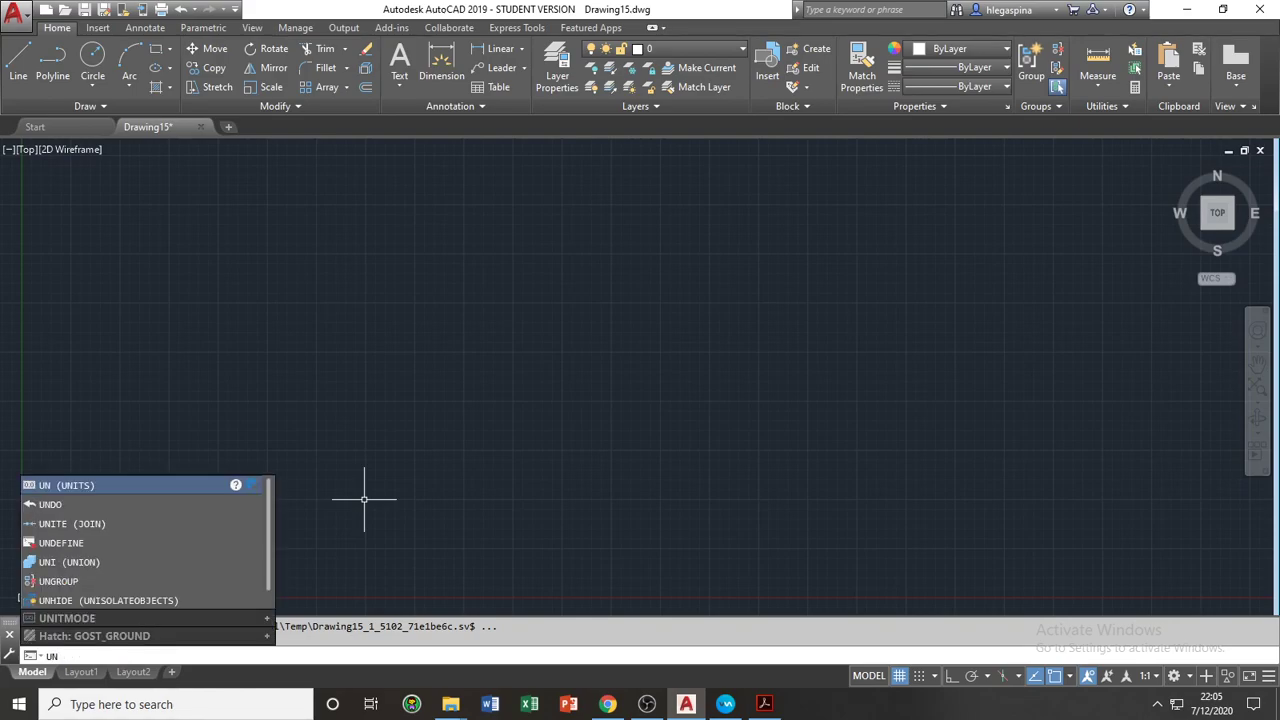
pyautogui.press('Return')
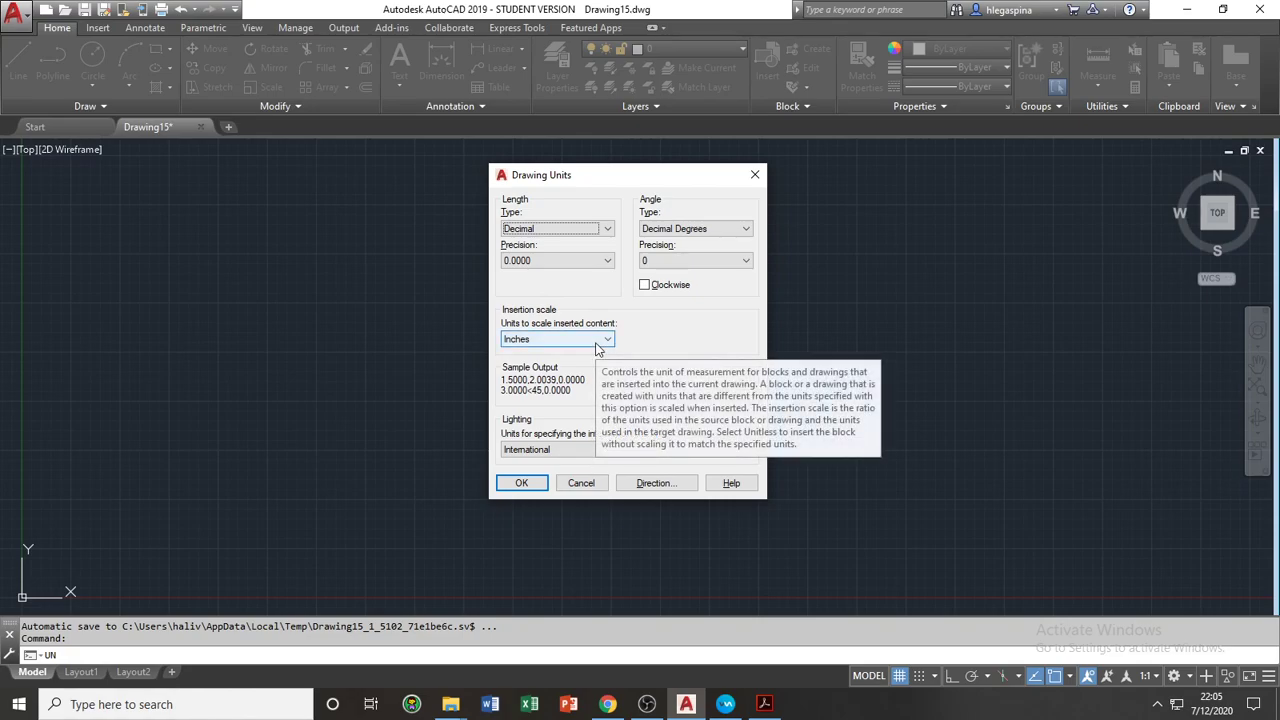
pyautogui.click(598, 342)
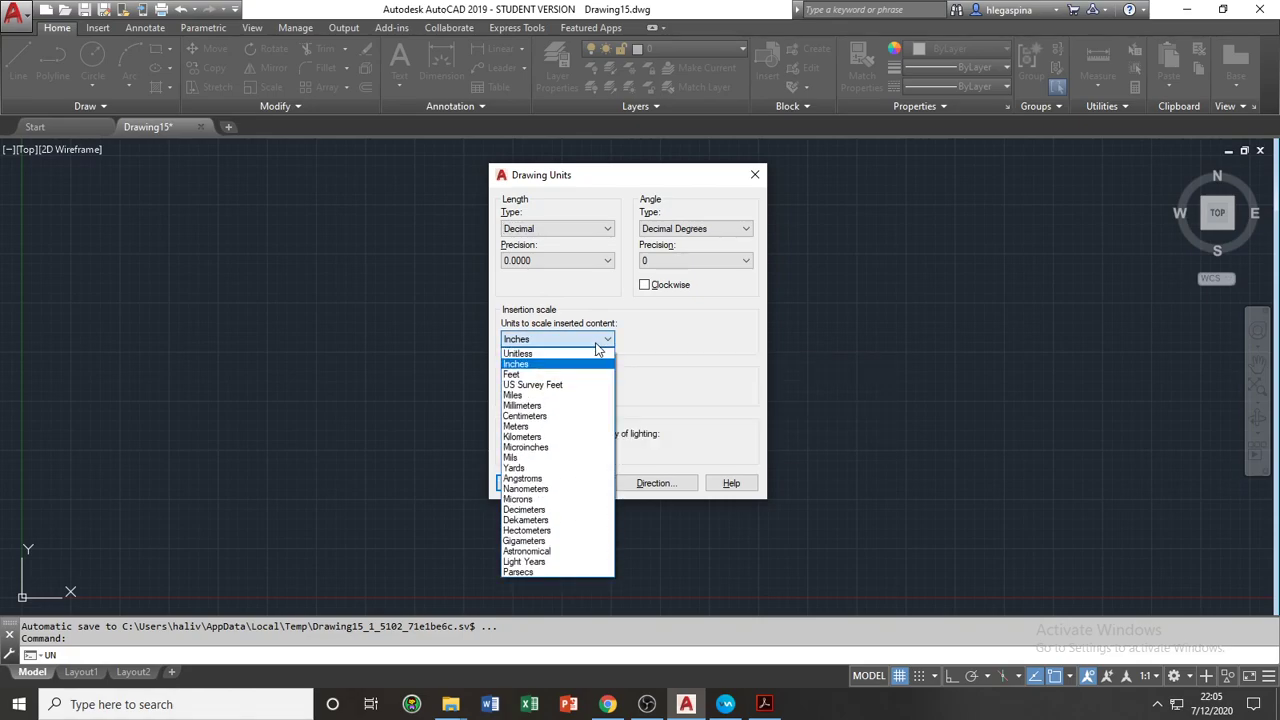
pyautogui.click(546, 406)
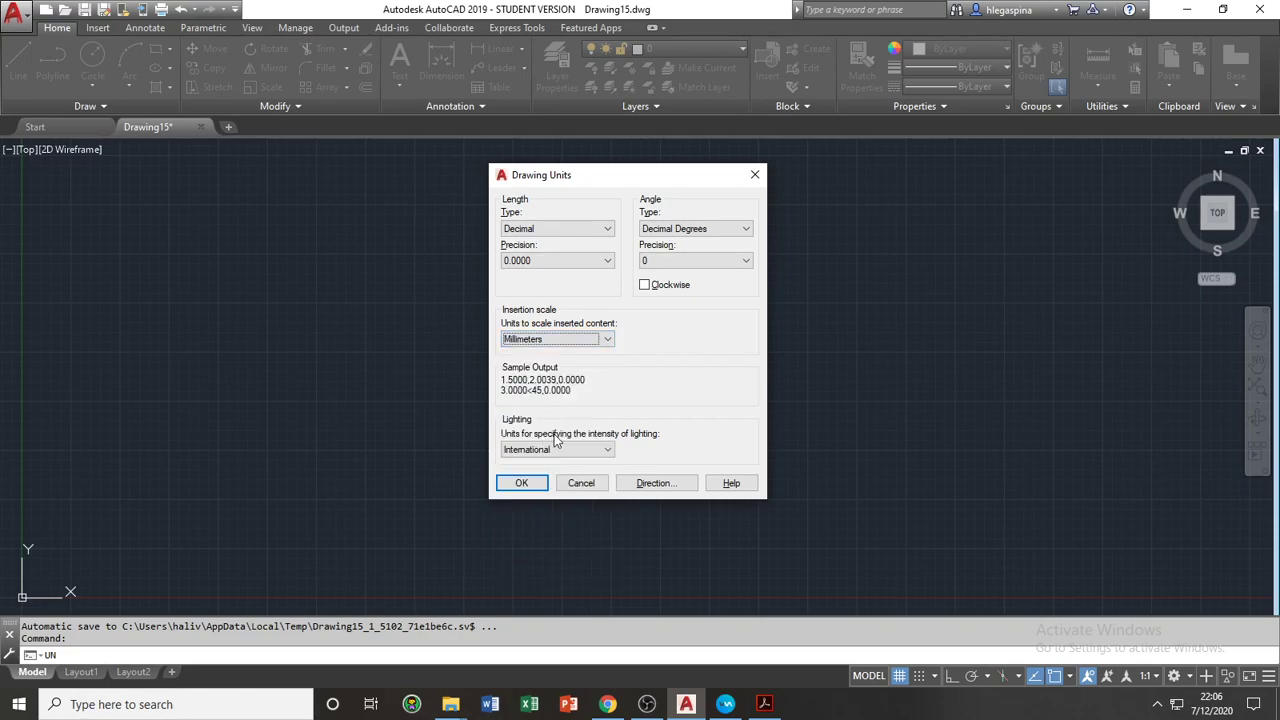
pyautogui.click(569, 261)
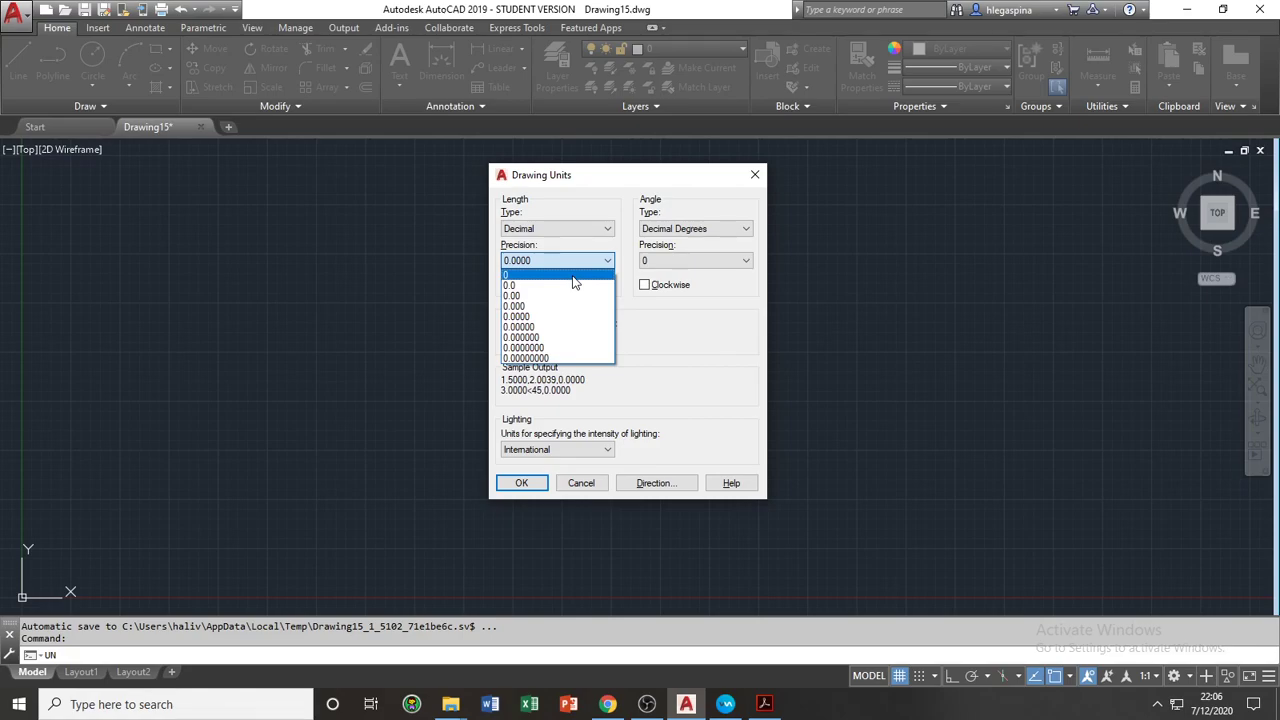
pyautogui.click(574, 280)
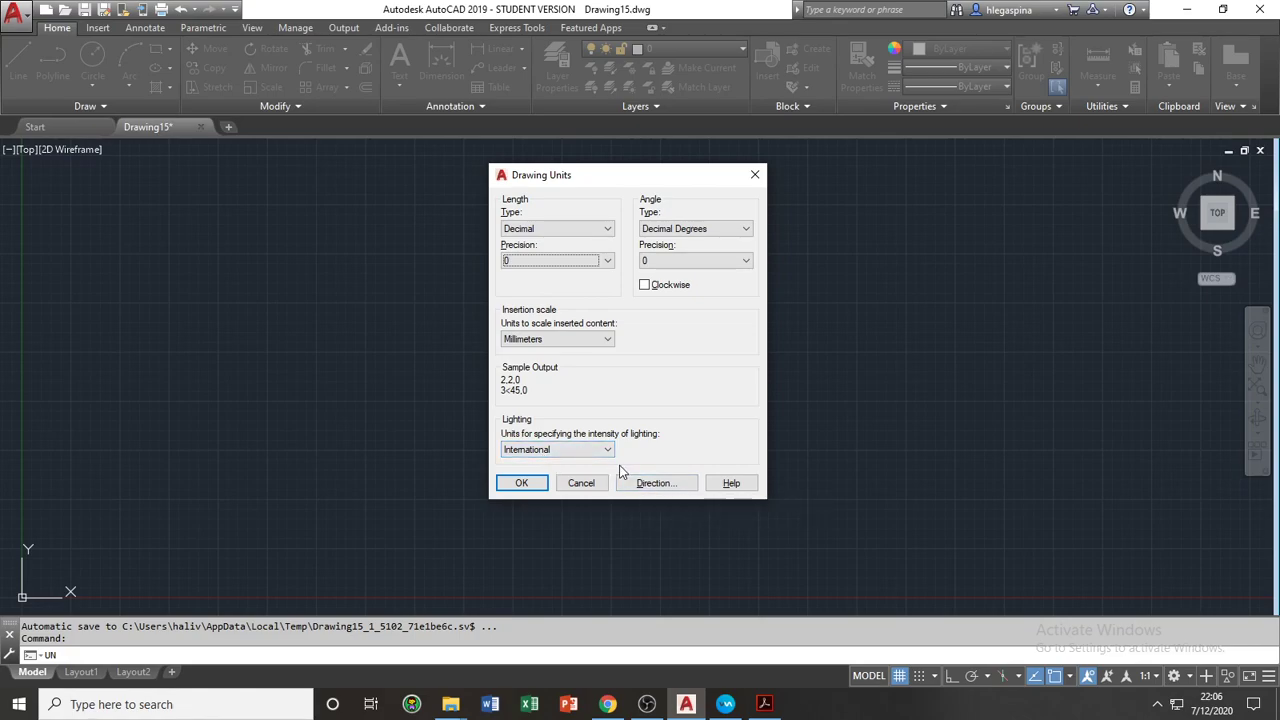
pyautogui.click(521, 483)
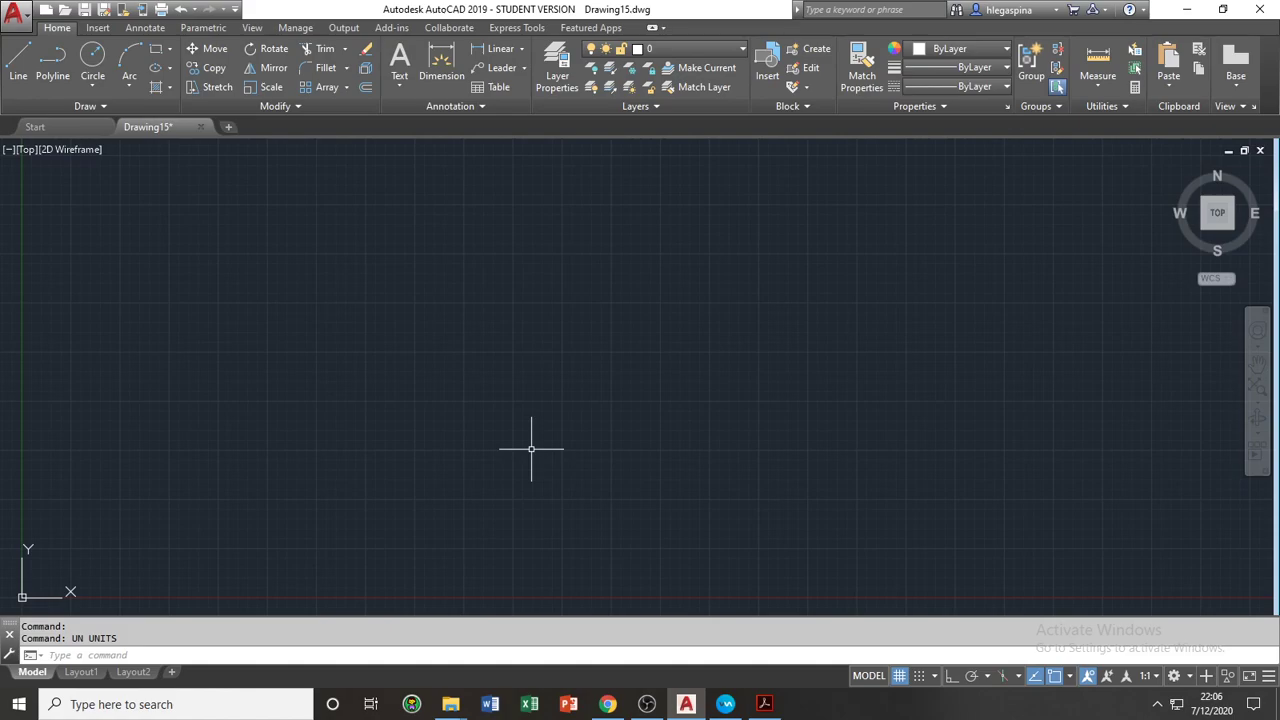
# Draw four connected lines from near the origin through five points, forming a zigzag with a taller second peak
pyautogui.write('L')
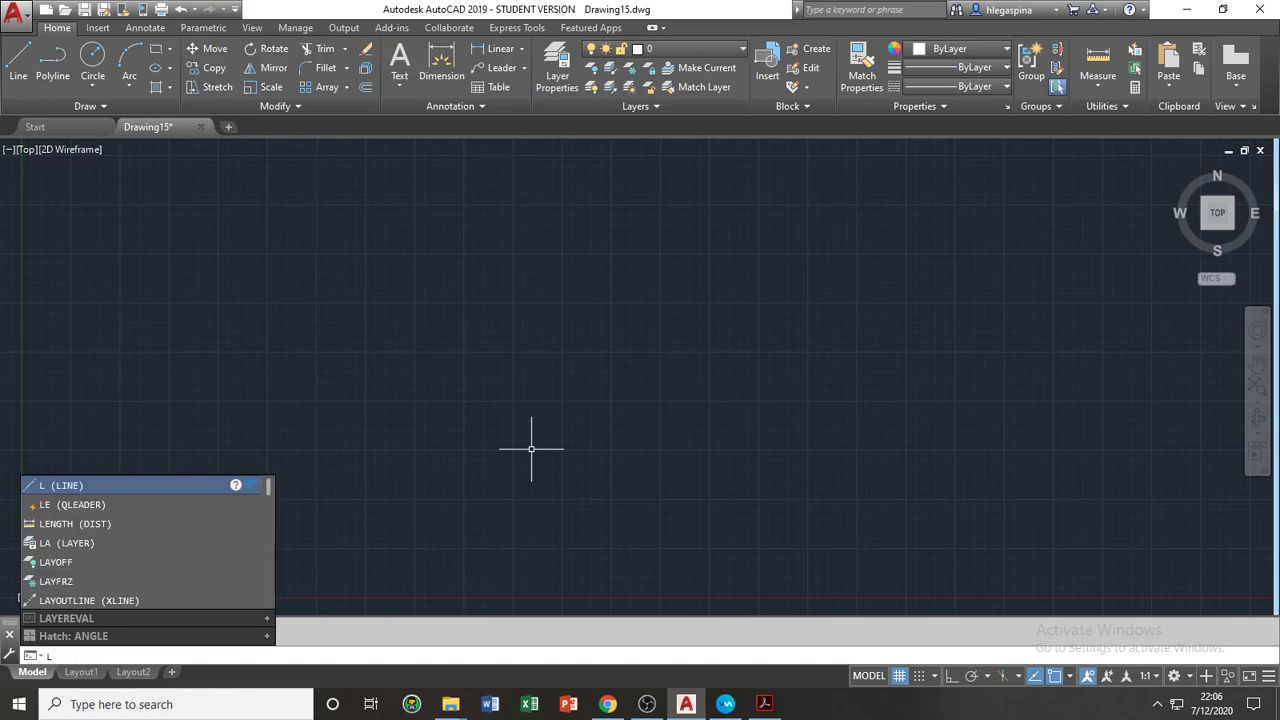
pyautogui.press('Return')
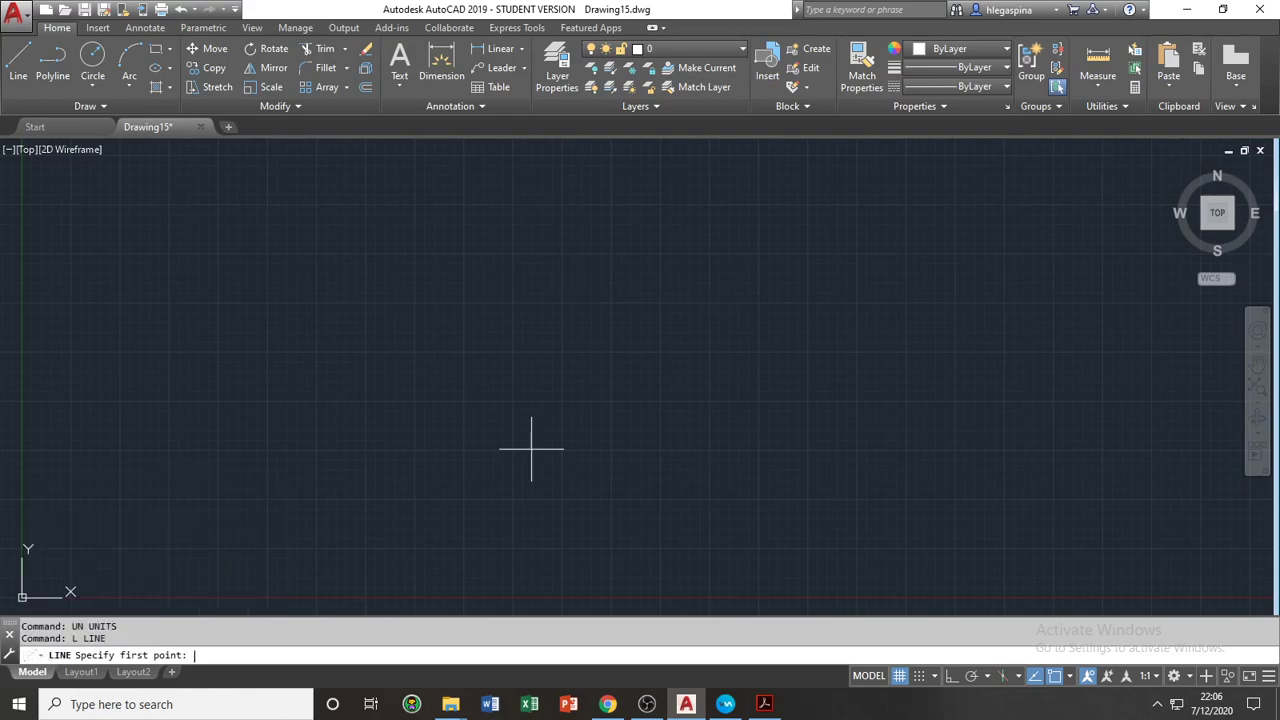
pyautogui.click(70, 548)
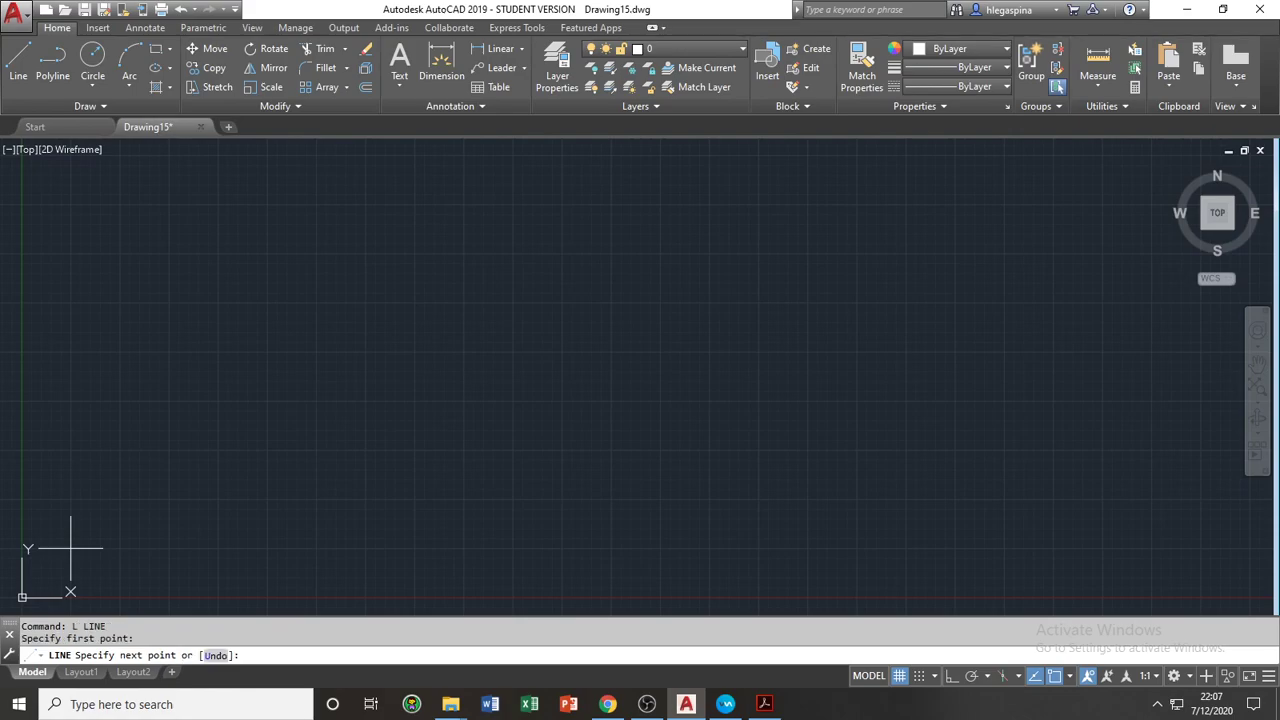
pyautogui.click(366, 451)
pyautogui.click(435, 498)
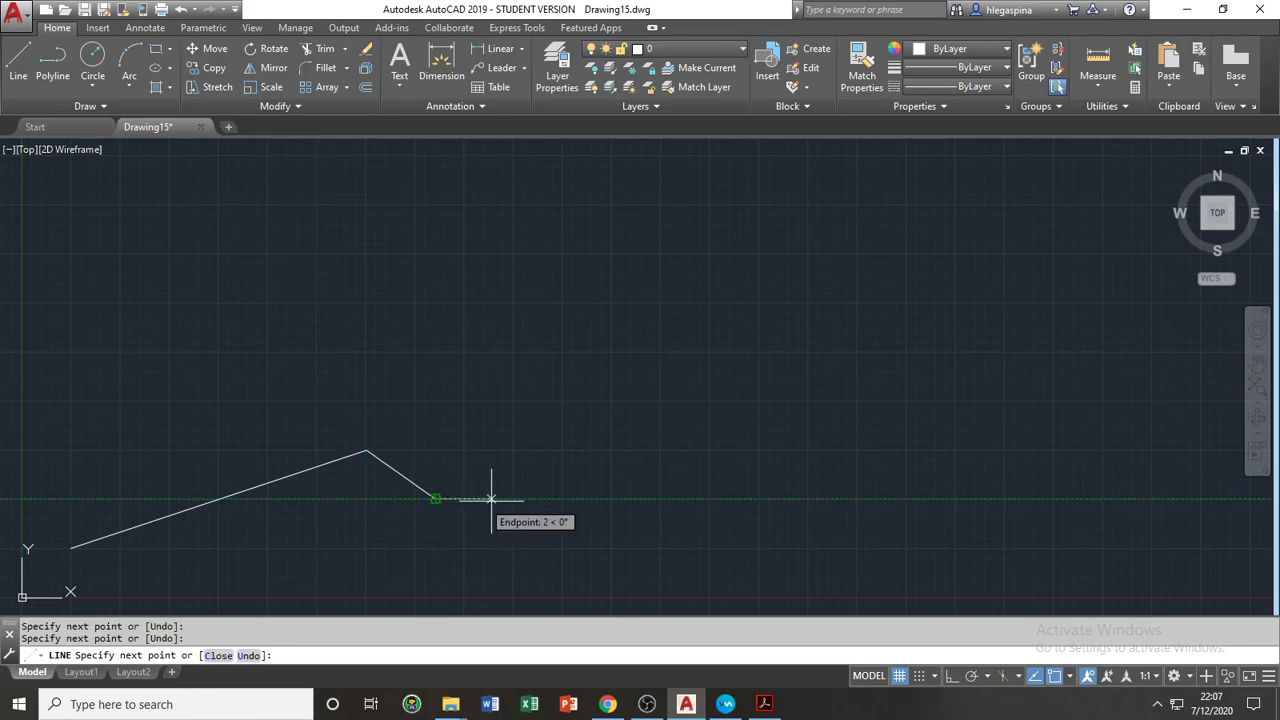
pyautogui.click(476, 421)
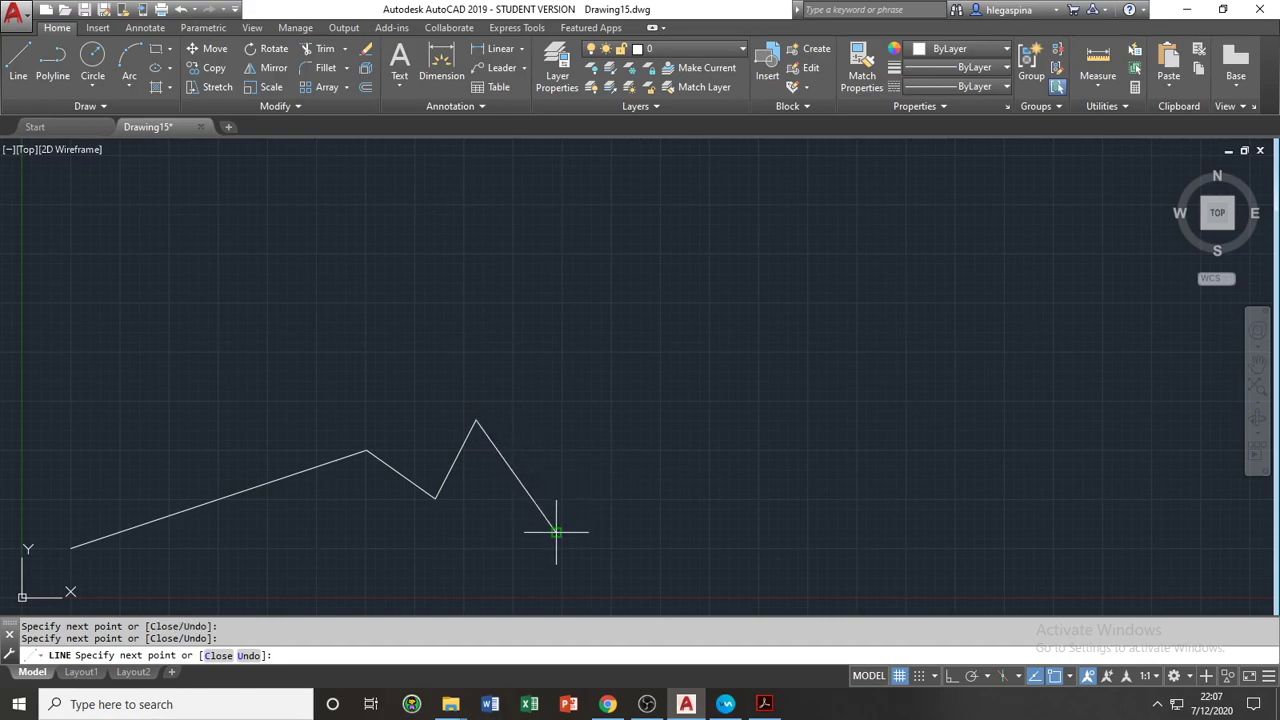
pyautogui.click(556, 531)
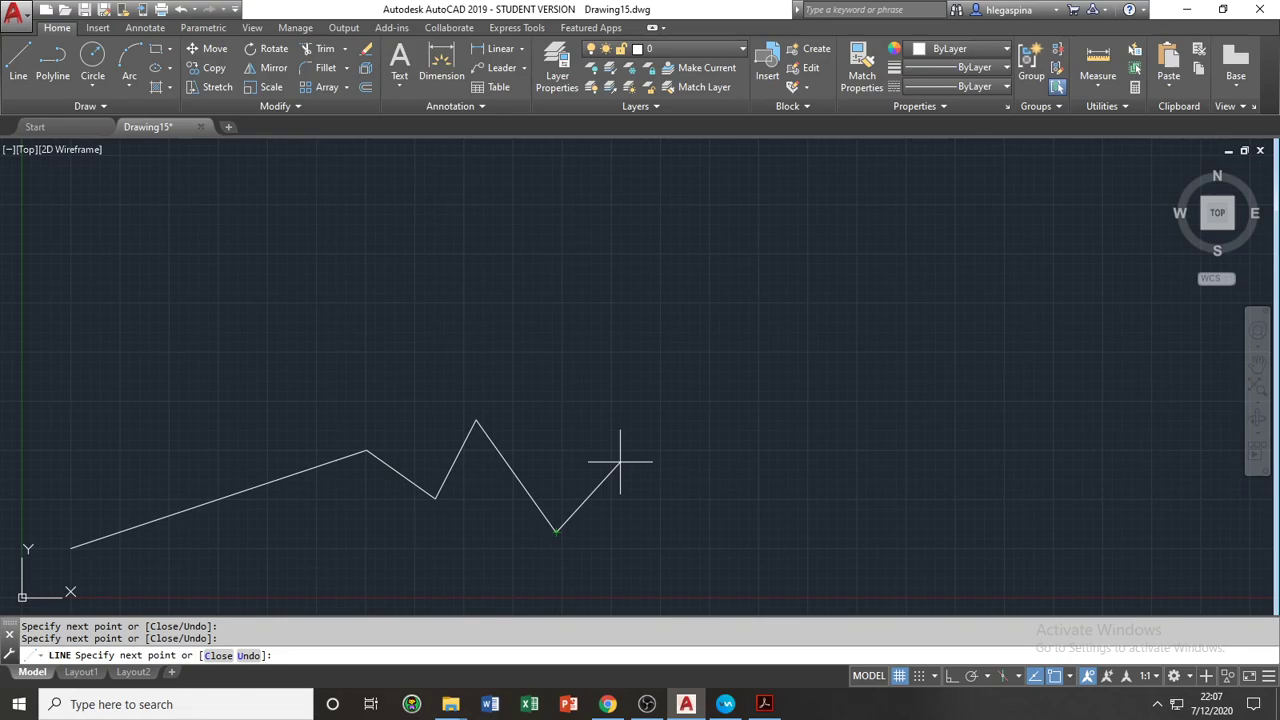
pyautogui.press('Escape')
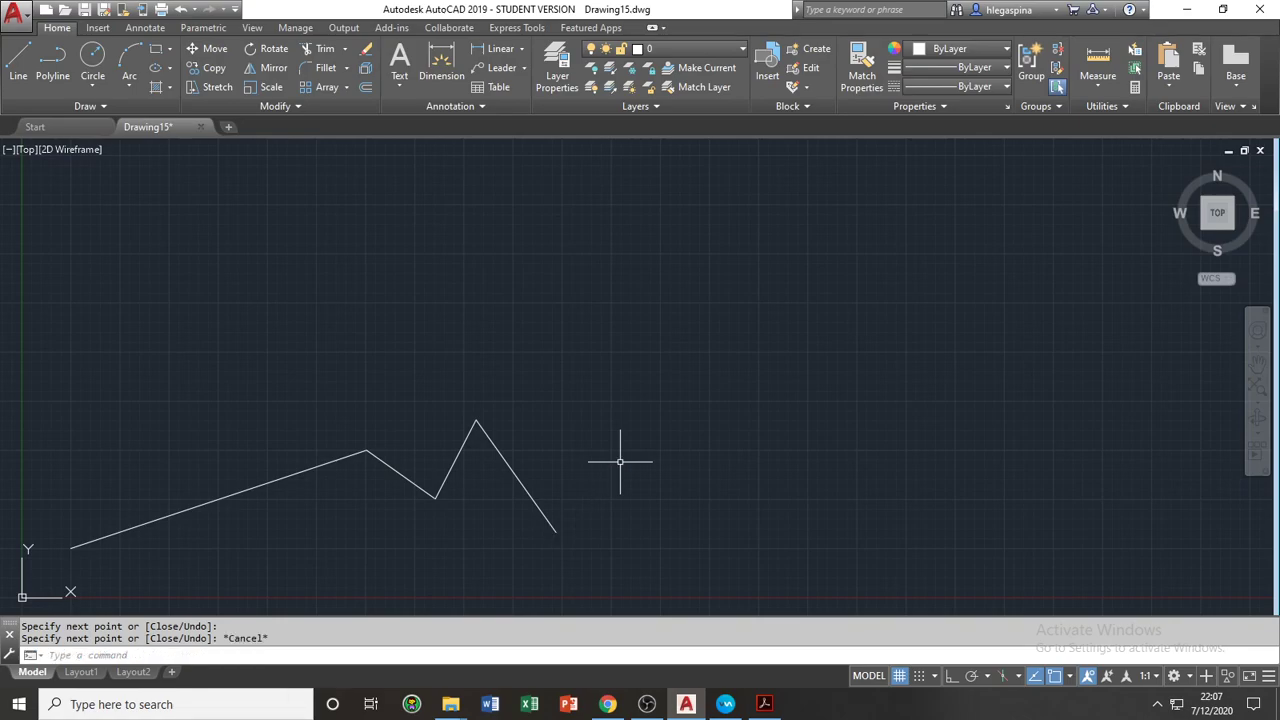
pyautogui.press('Escape')
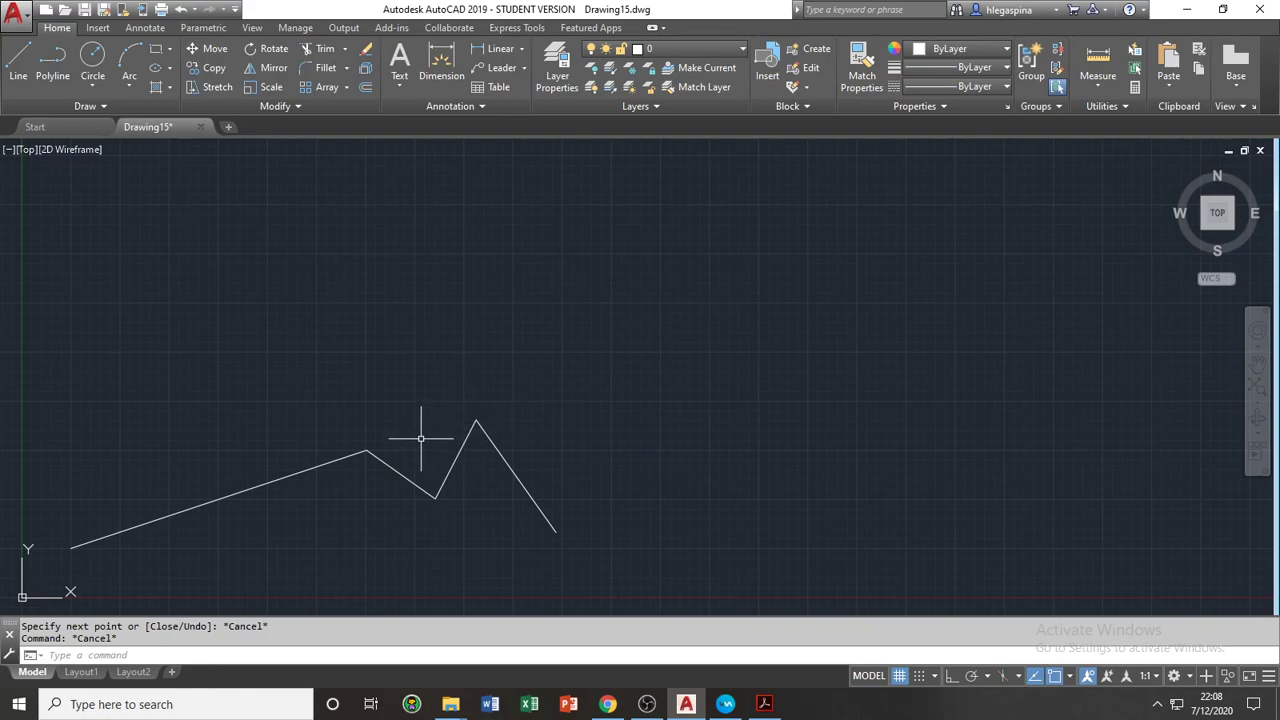
pyautogui.click(338, 460)
pyautogui.click(401, 470)
pyautogui.click(456, 459)
pyautogui.click(500, 449)
pyautogui.press('Escape')
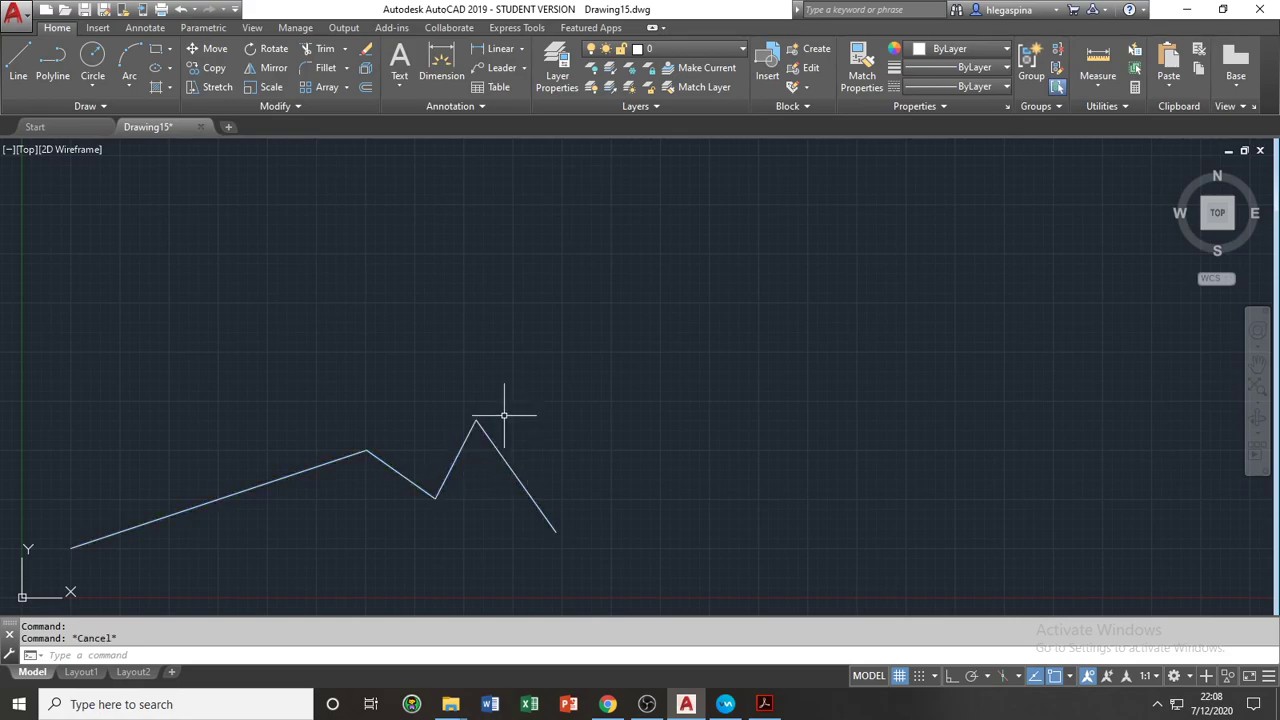
pyautogui.click(335, 361)
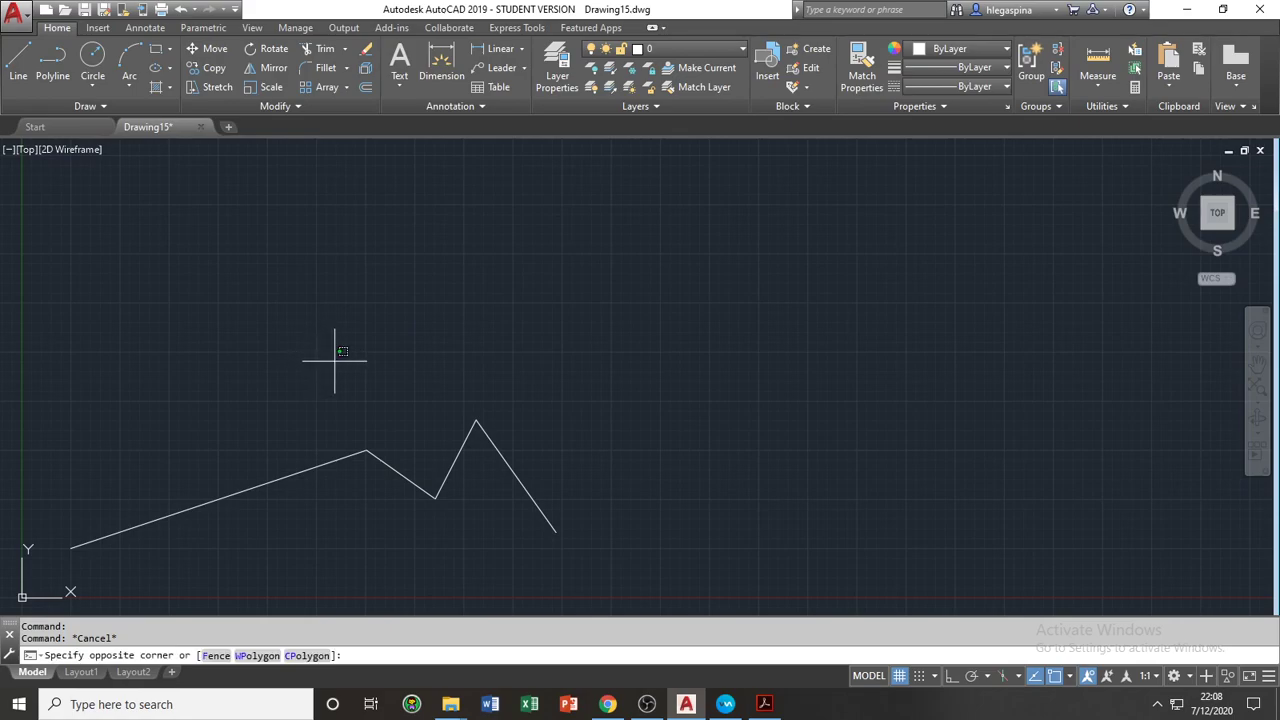
pyautogui.click(562, 548)
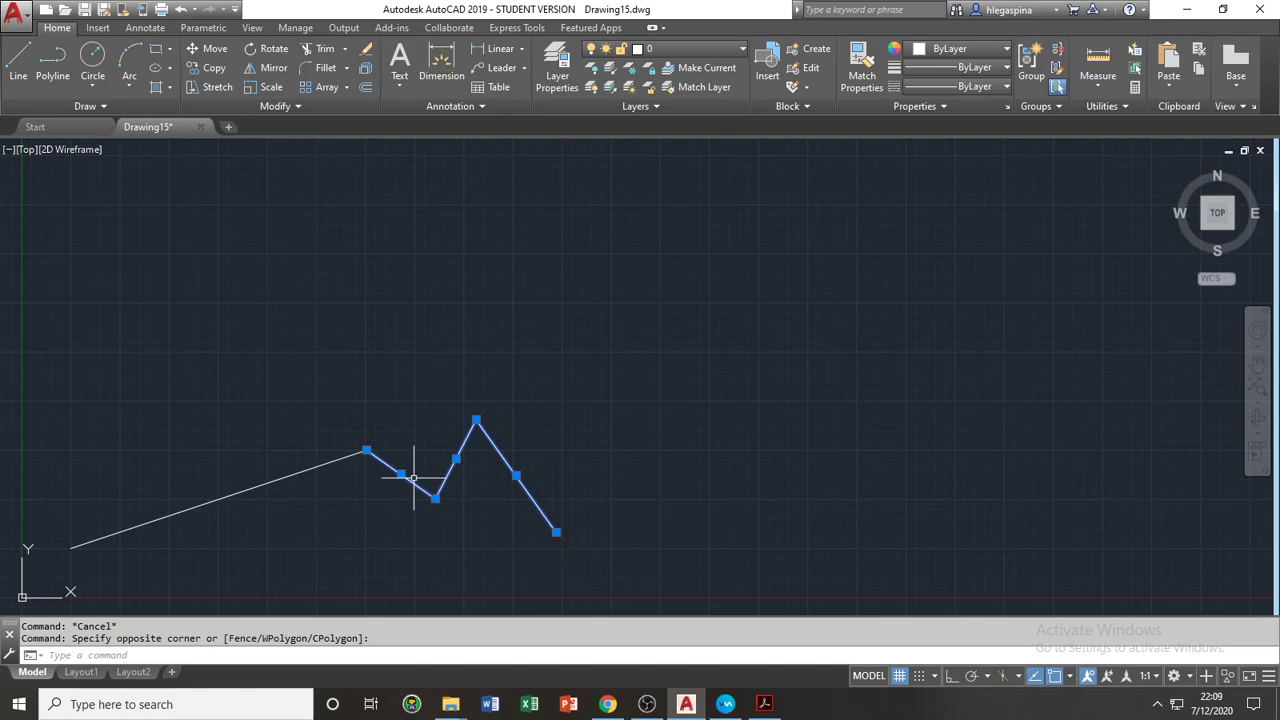
pyautogui.press('Escape')
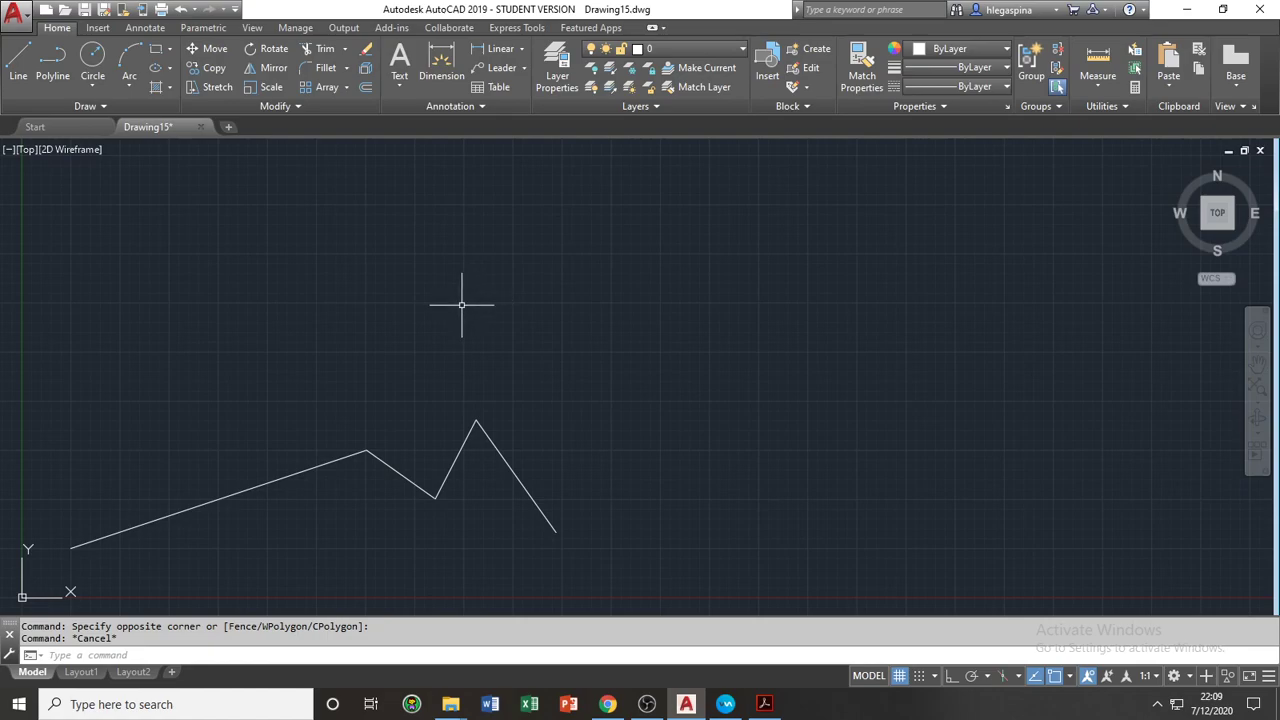
pyautogui.click(338, 406)
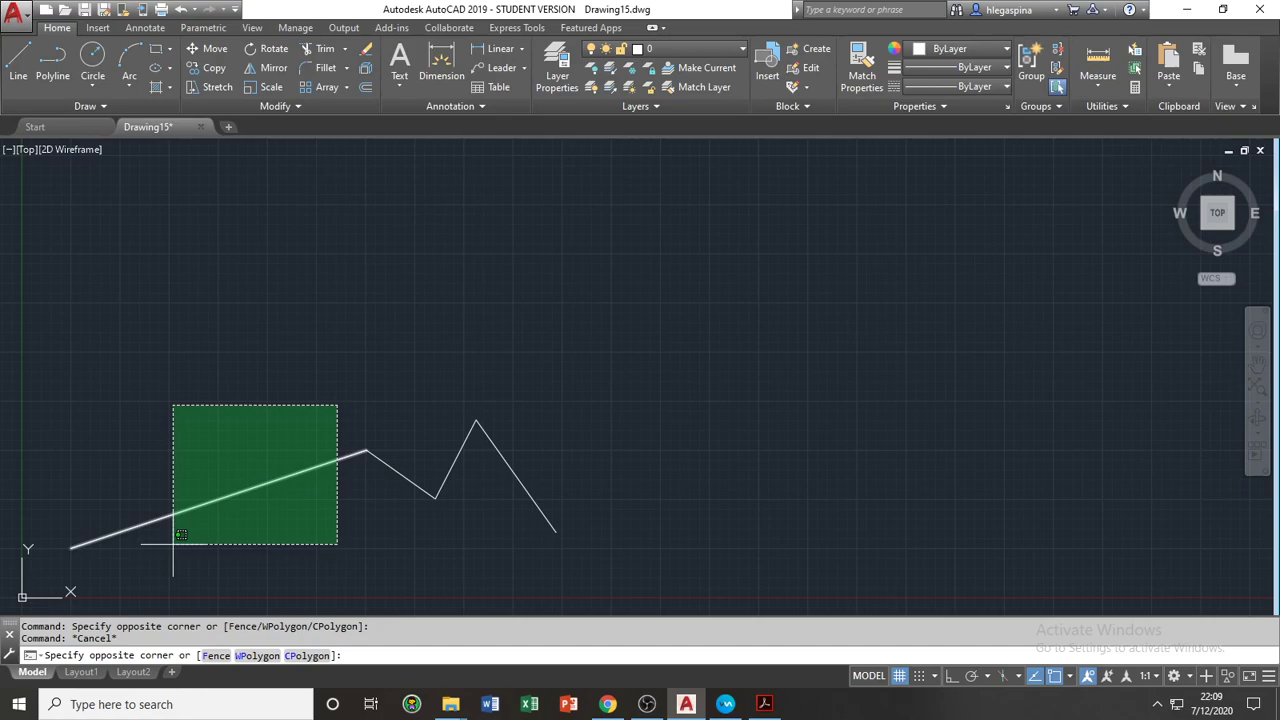
pyautogui.click(178, 535)
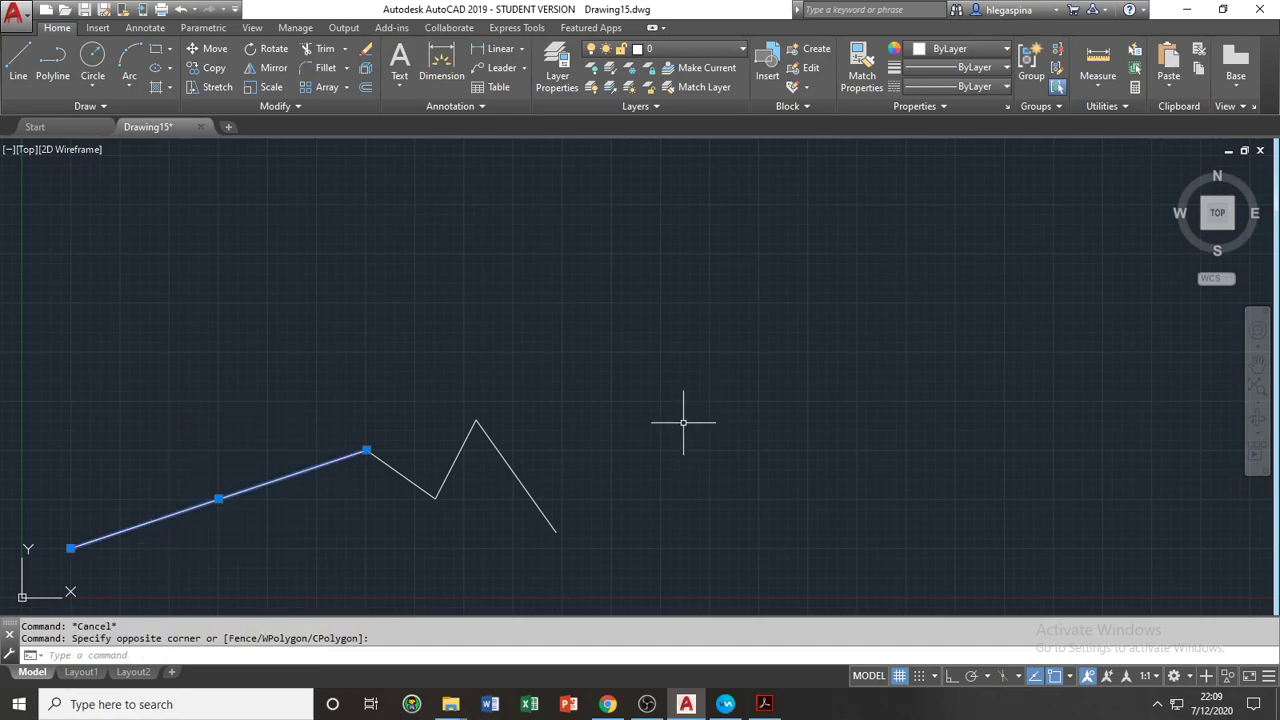
pyautogui.press('Escape')
pyautogui.click(572, 393)
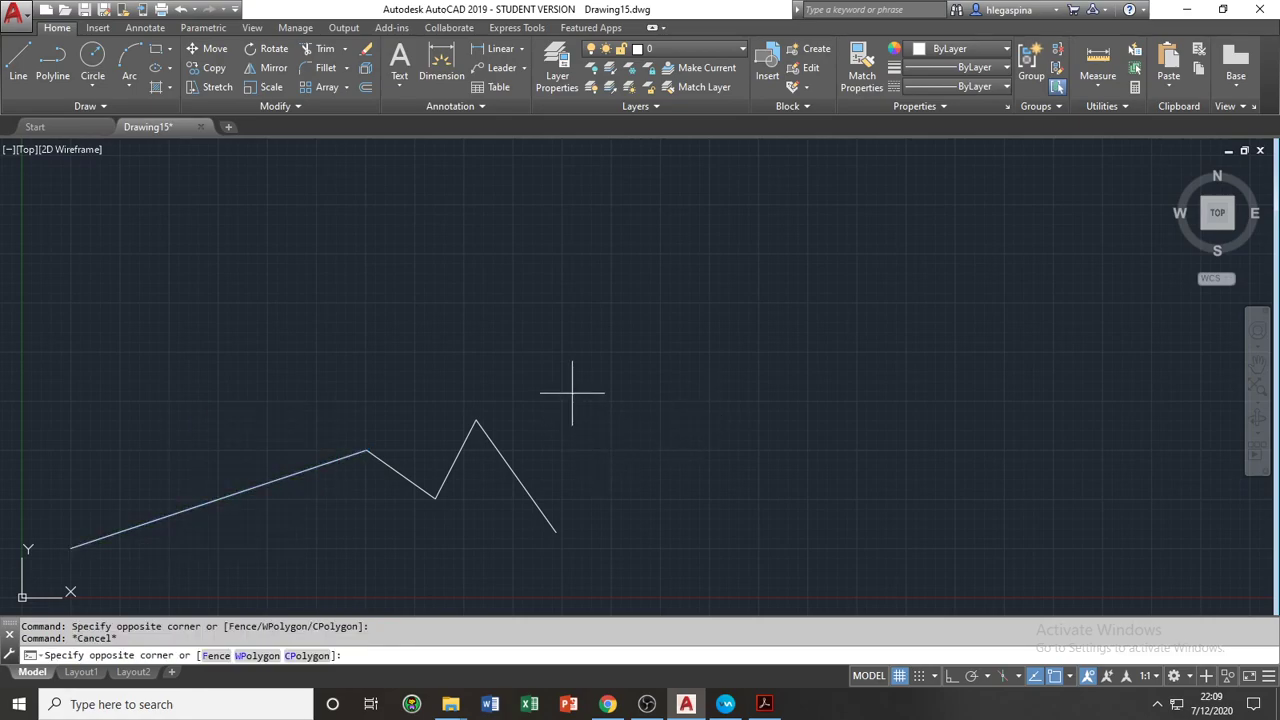
pyautogui.click(343, 576)
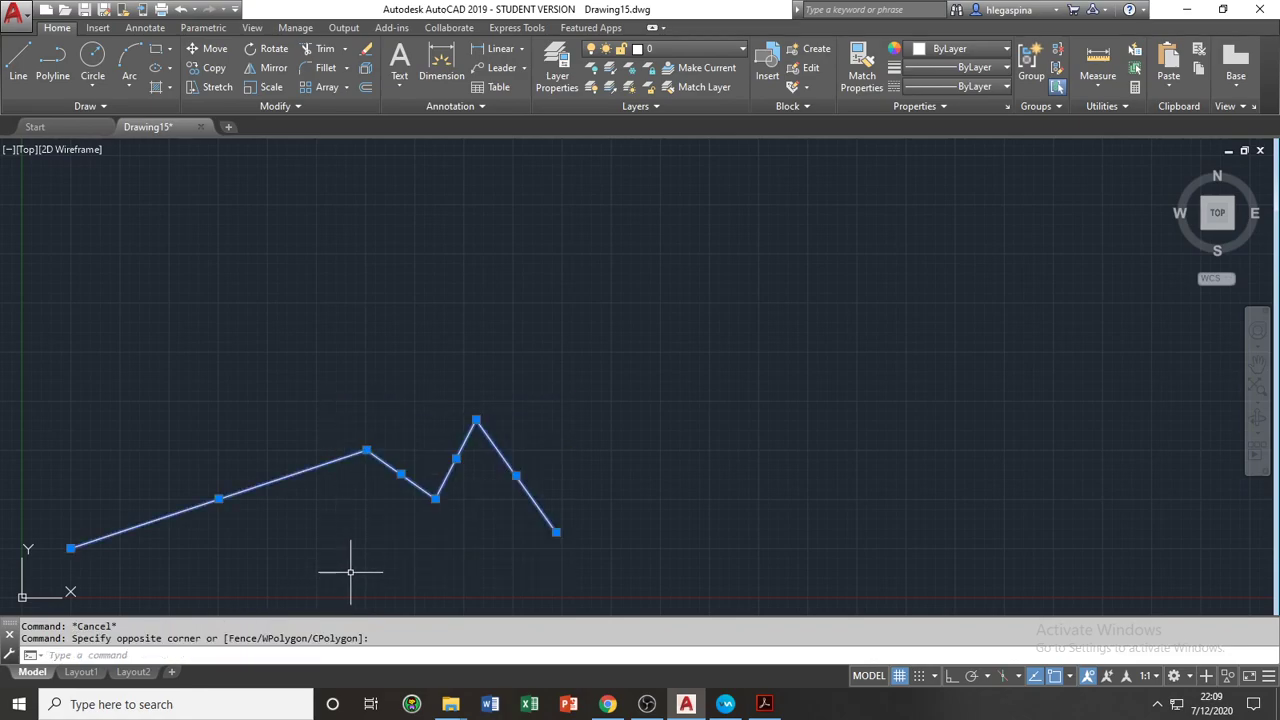
pyautogui.press('Escape')
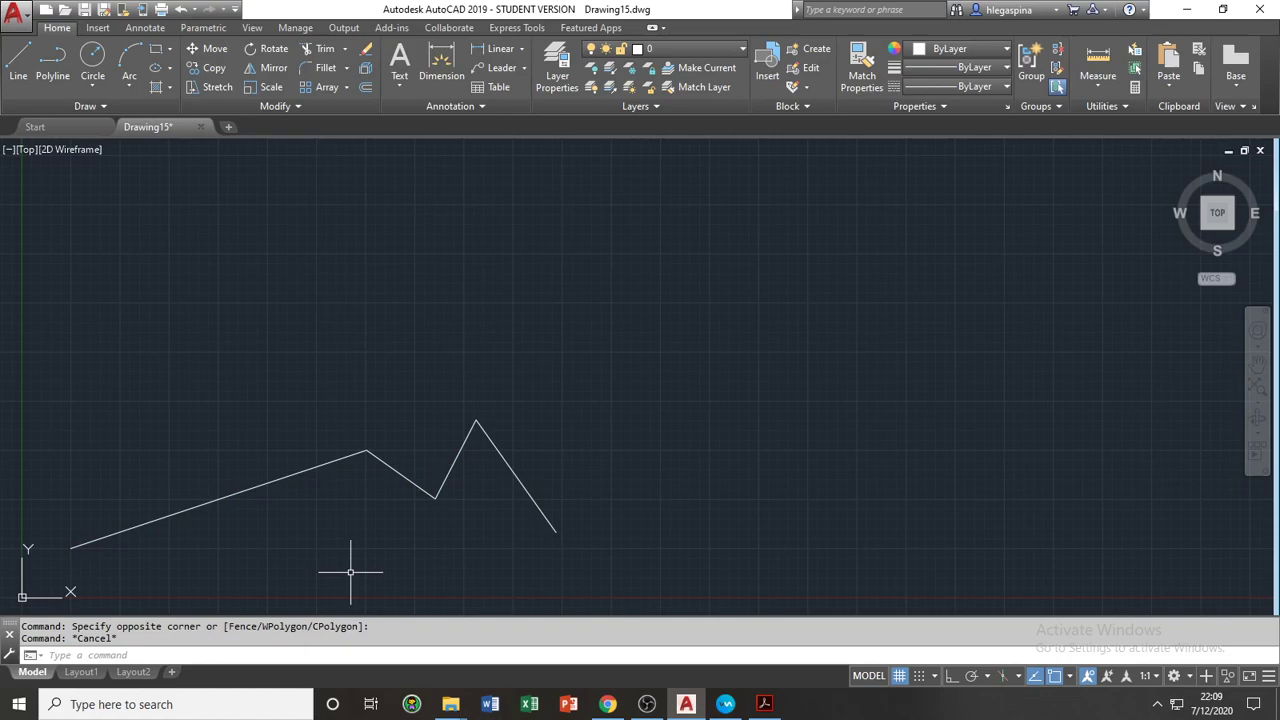
# Zoom out and pan until the whole zigzag sits centred in the drawing area
pyautogui.moveTo(351, 486); pyautogui.dragTo(451, 417, button='middle')
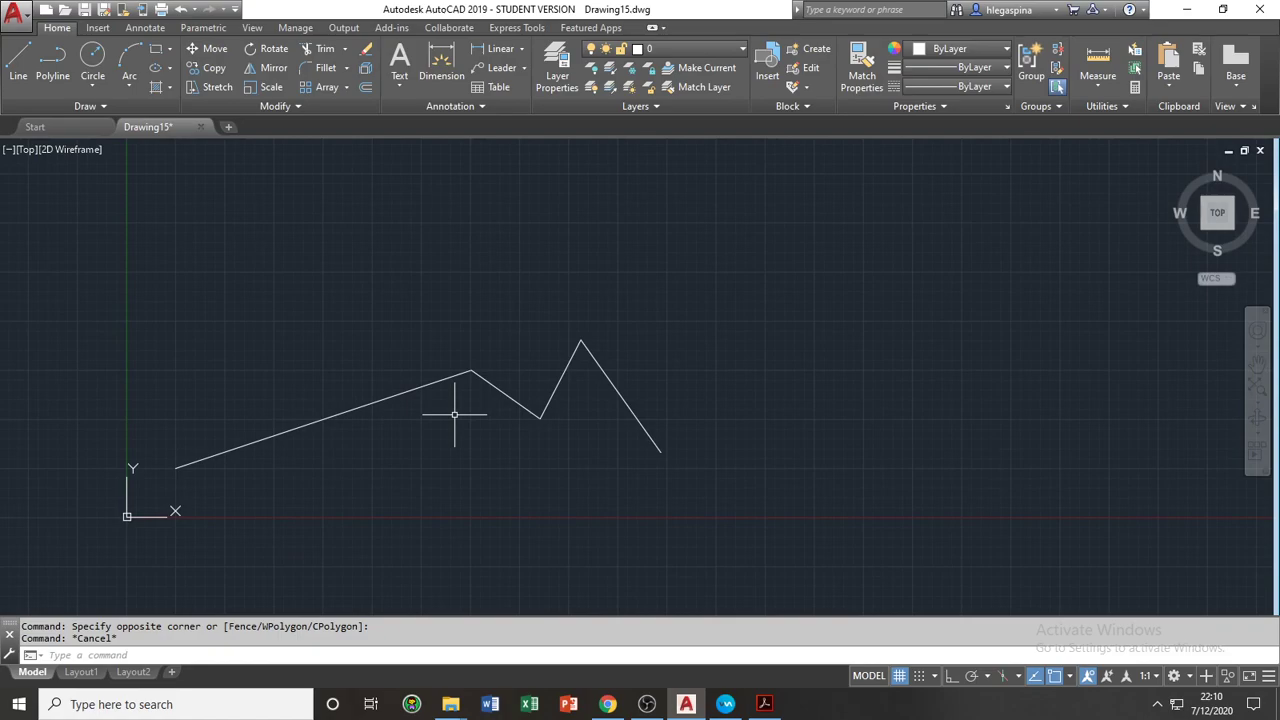
pyautogui.scroll(8, 454, 414)
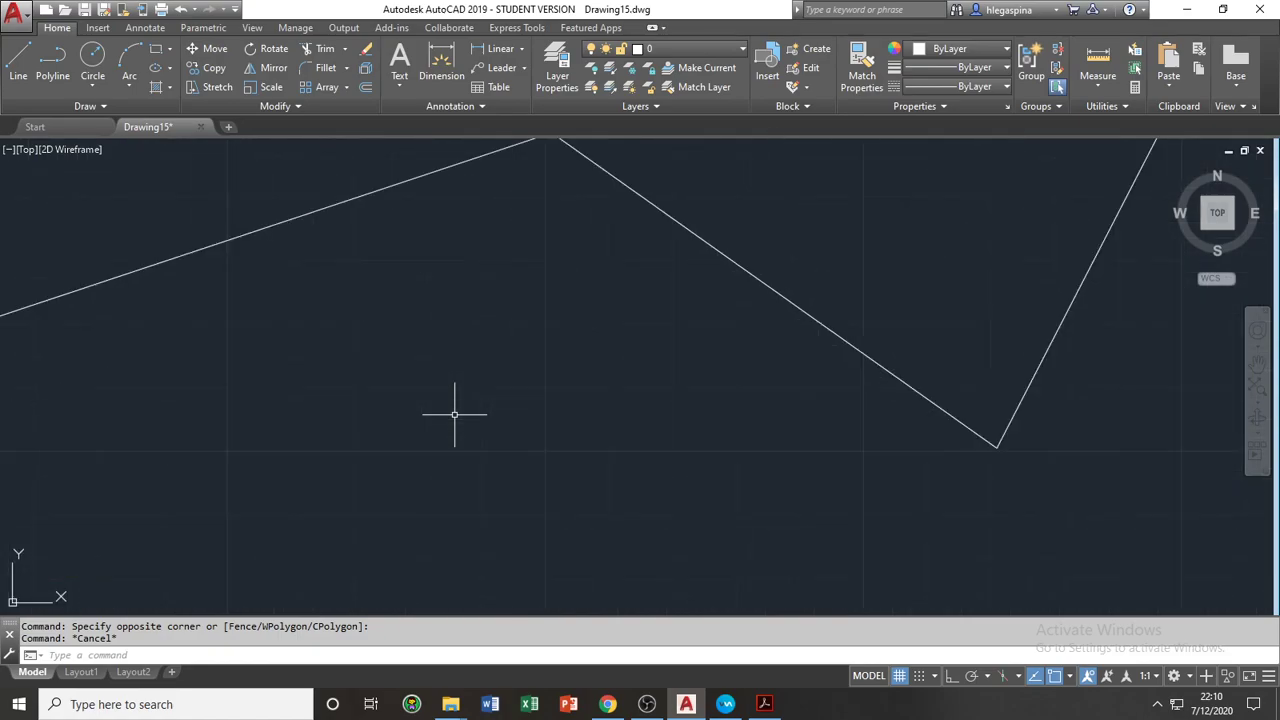
pyautogui.scroll(-4, 454, 414)
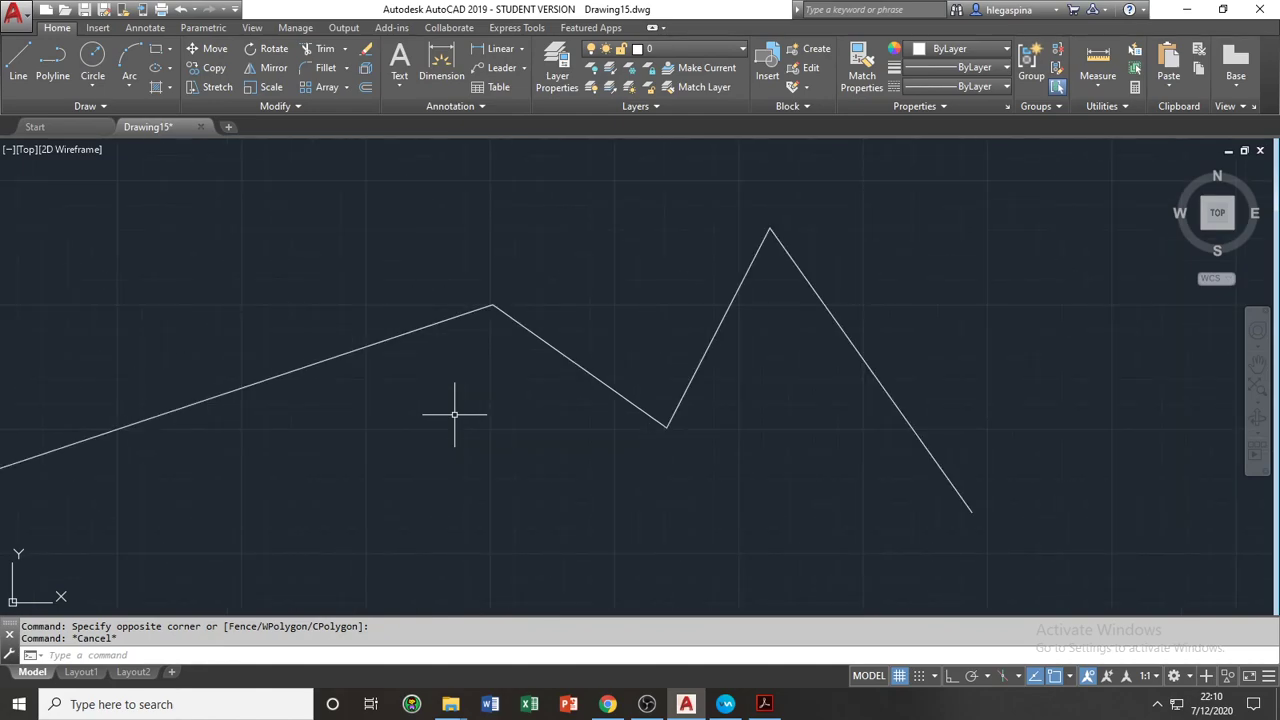
pyautogui.scroll(-1, 454, 414)
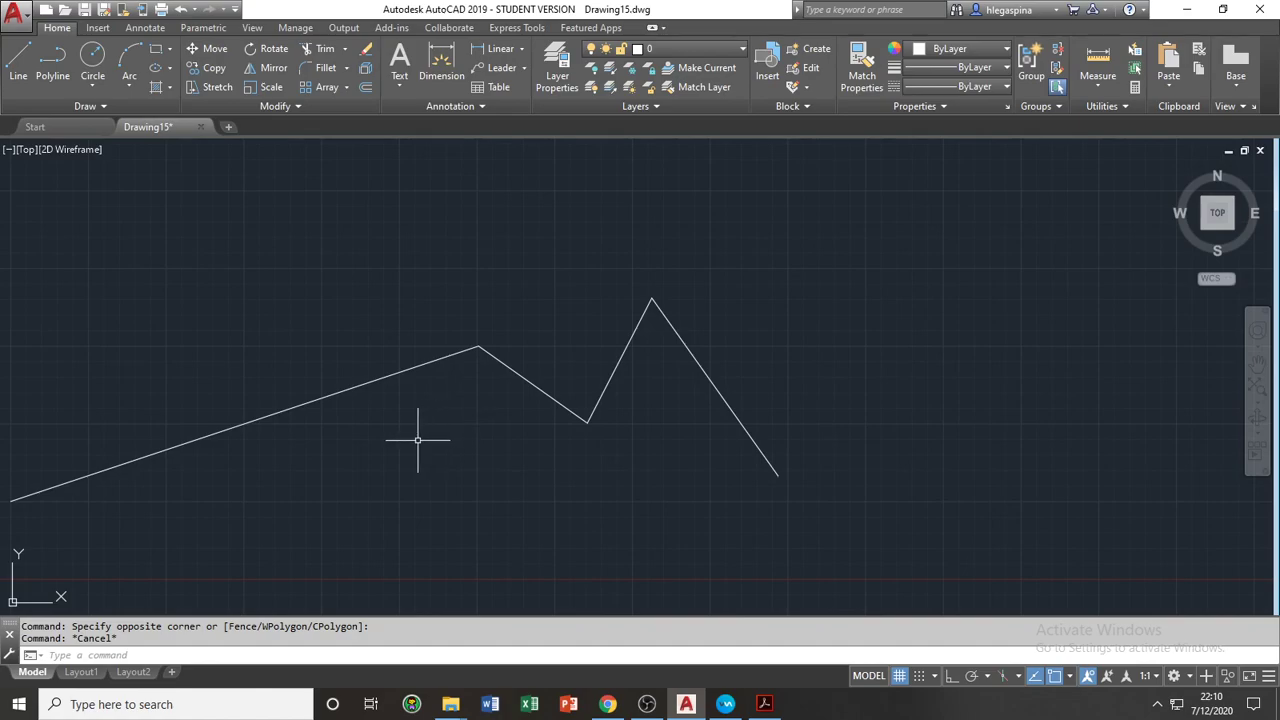
pyautogui.moveTo(417, 434); pyautogui.dragTo(489, 423, button='middle')
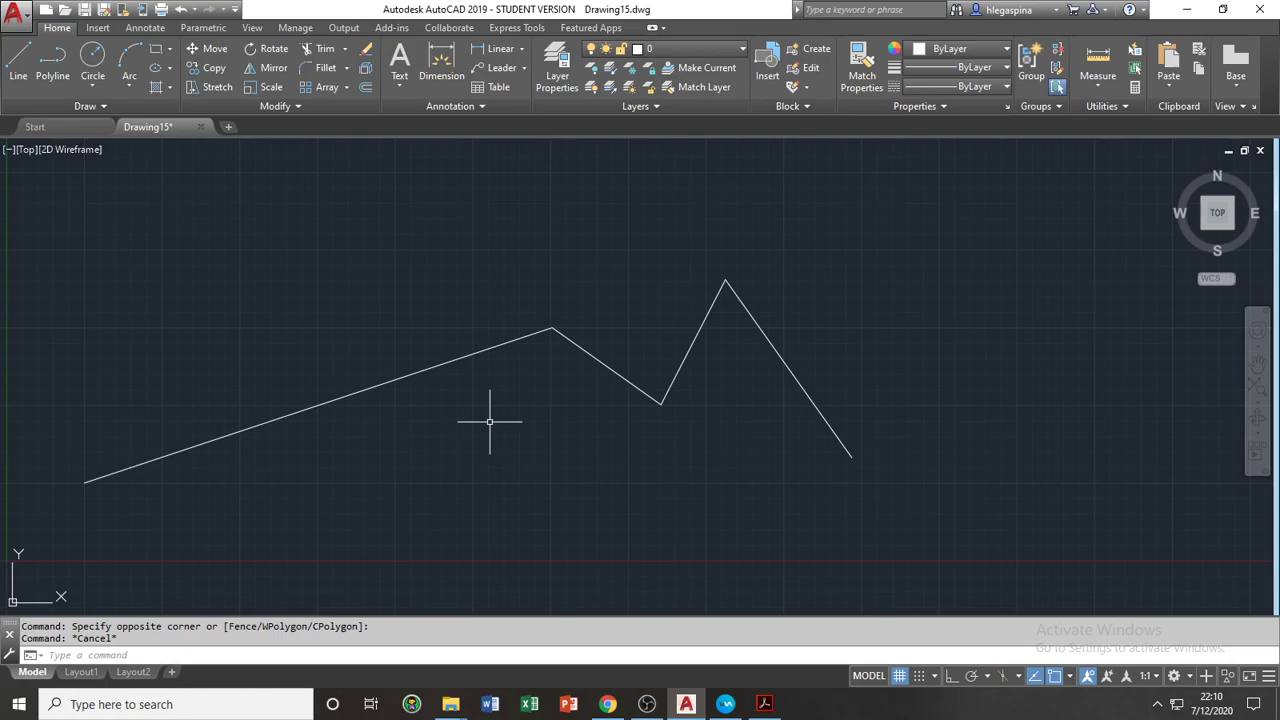
# Use Zoom Window to frame the zigzag's first peak and valley
pyautogui.write('z')
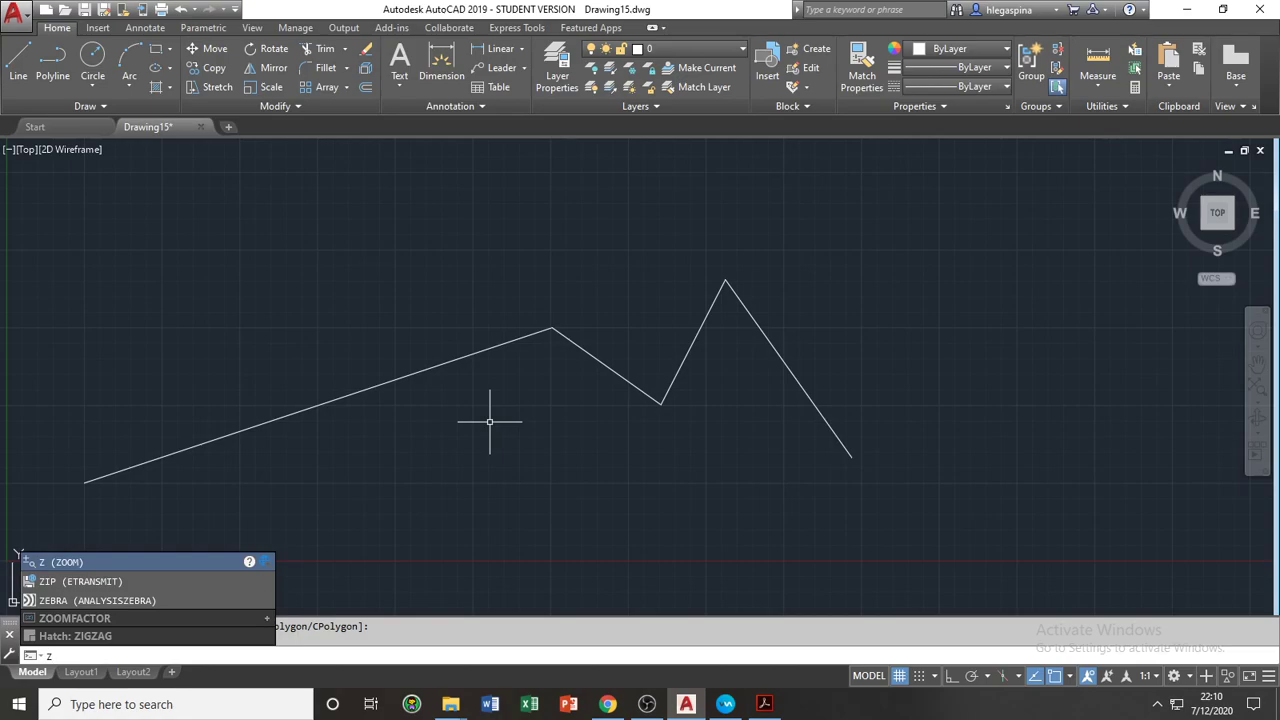
pyautogui.press('Return')
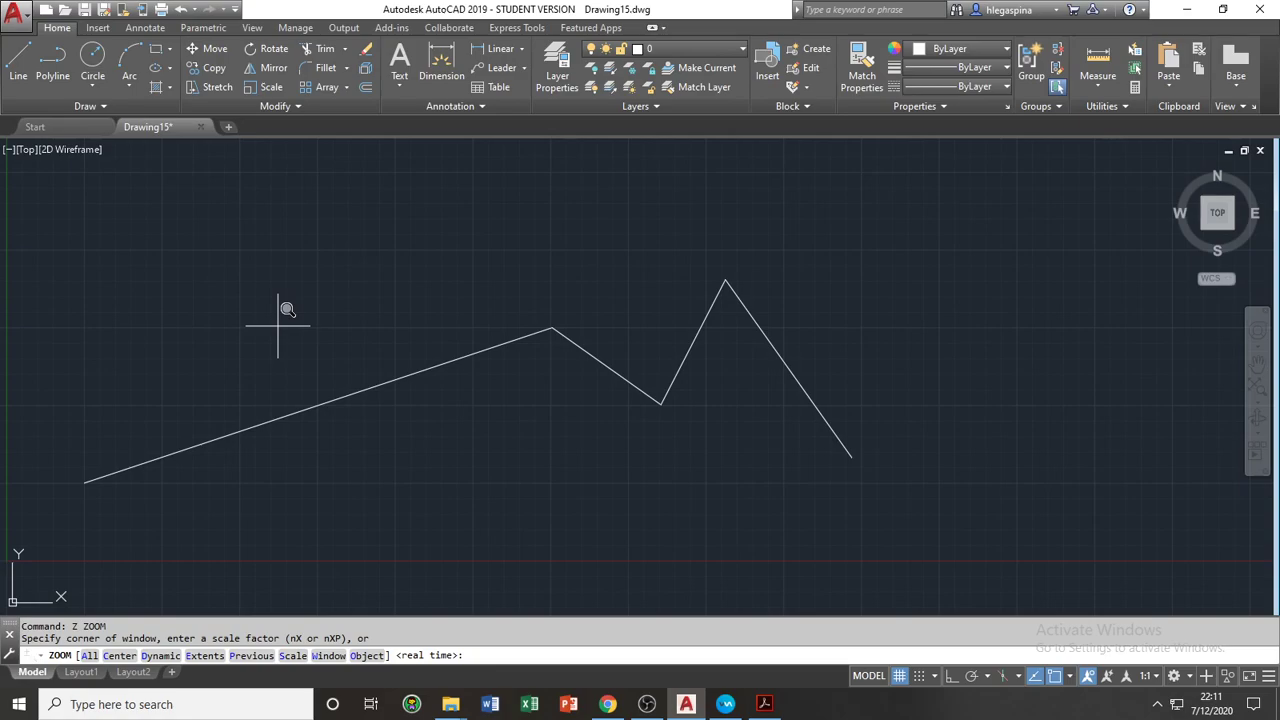
pyautogui.write('w')
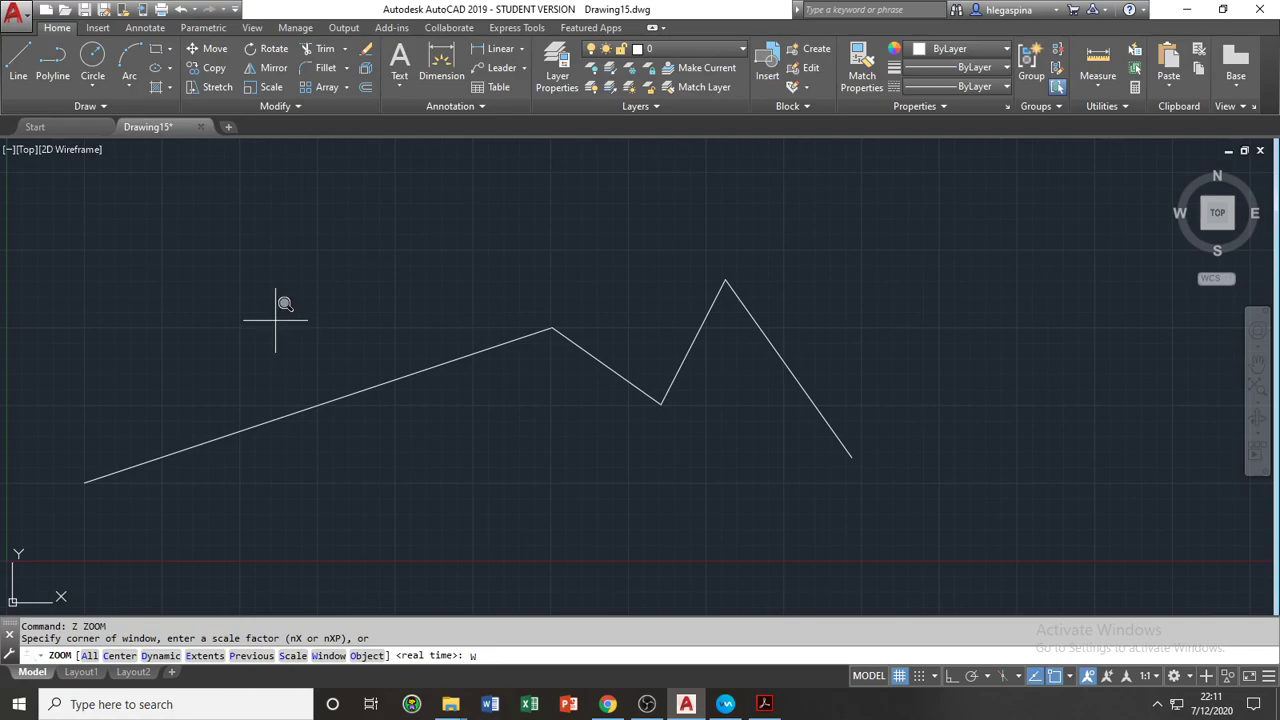
pyautogui.press('Return')
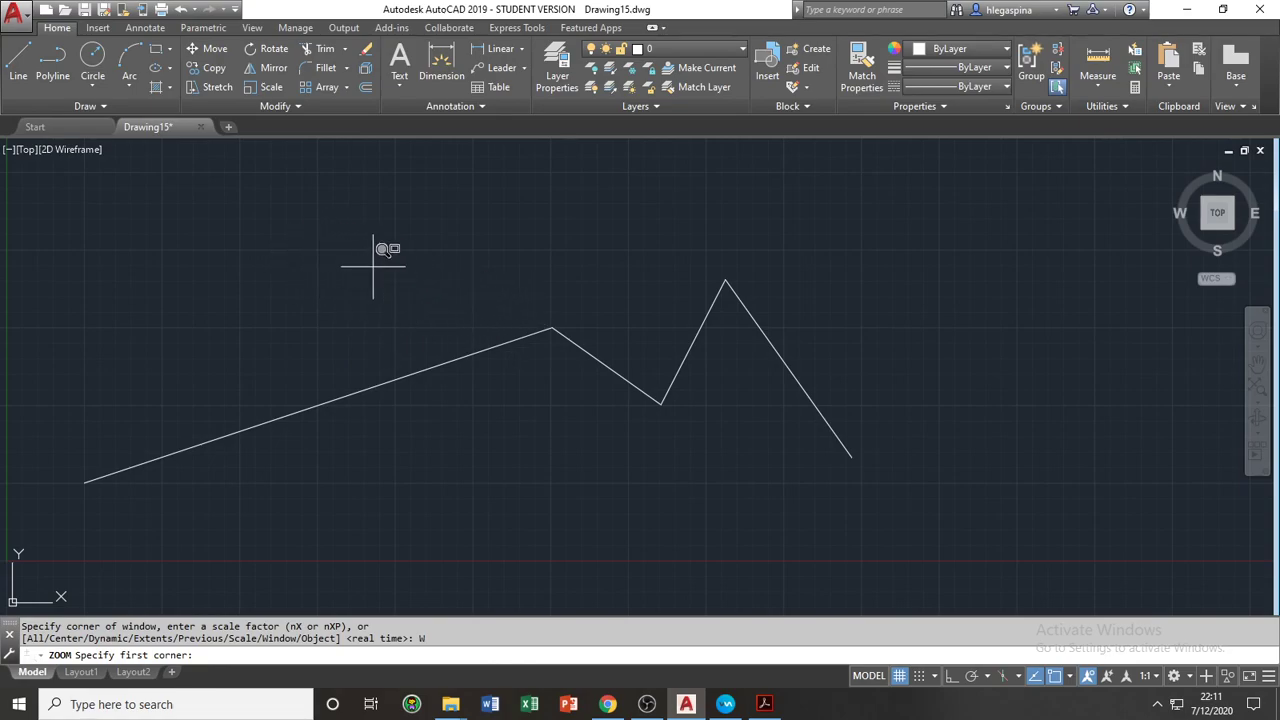
pyautogui.click(331, 245)
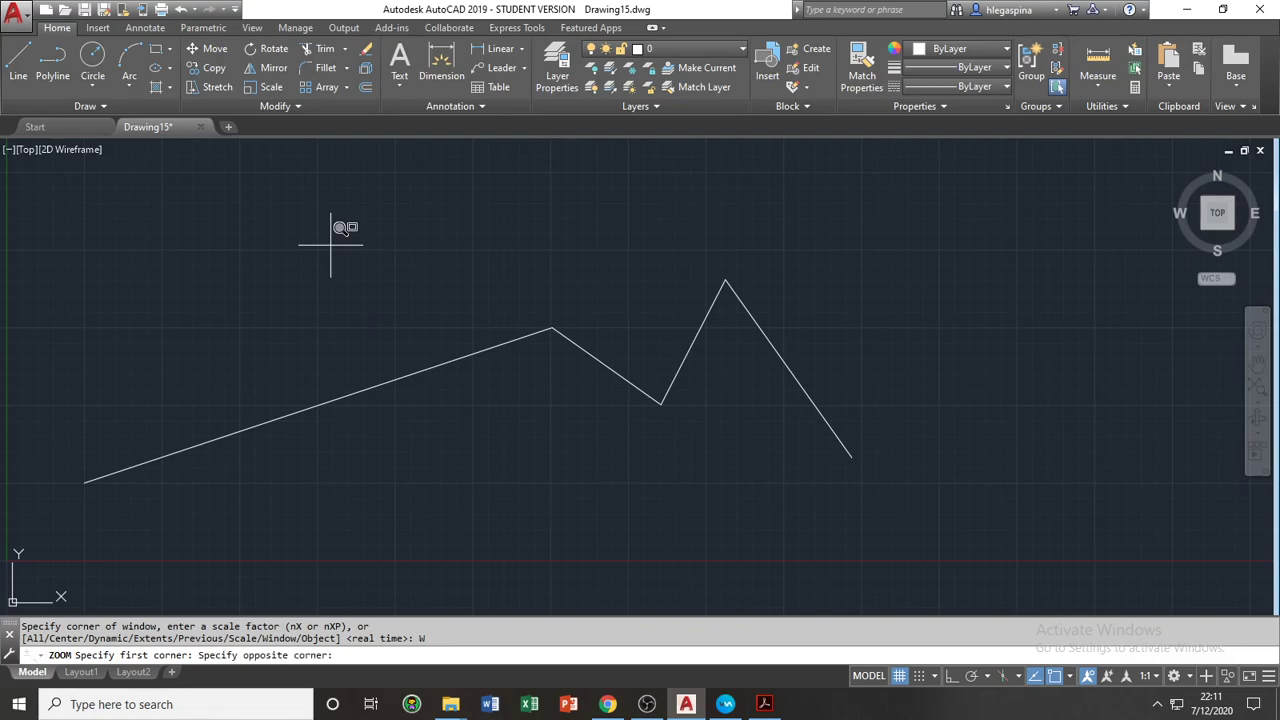
pyautogui.click(682, 495)
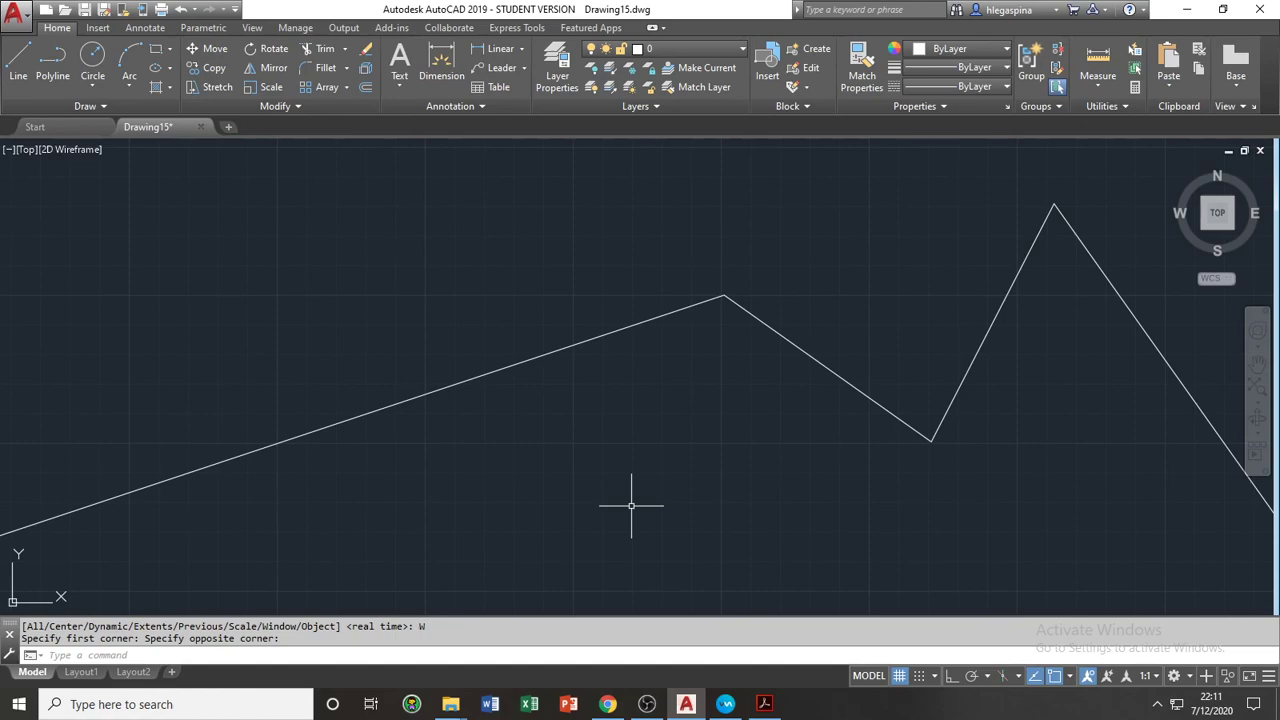
# Run Zoom All so the entire four-segment zigzag fits in the view
pyautogui.write('z')
pyautogui.press('Return')
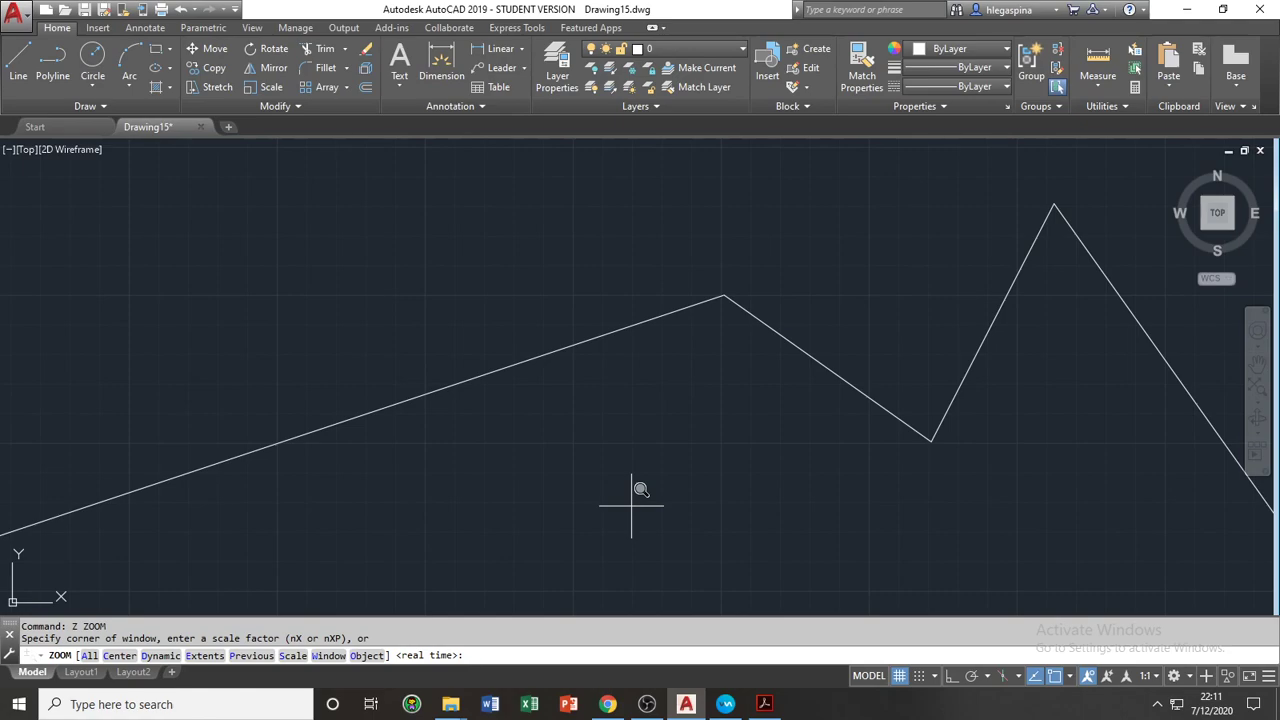
pyautogui.write('A')
pyautogui.press('Return')
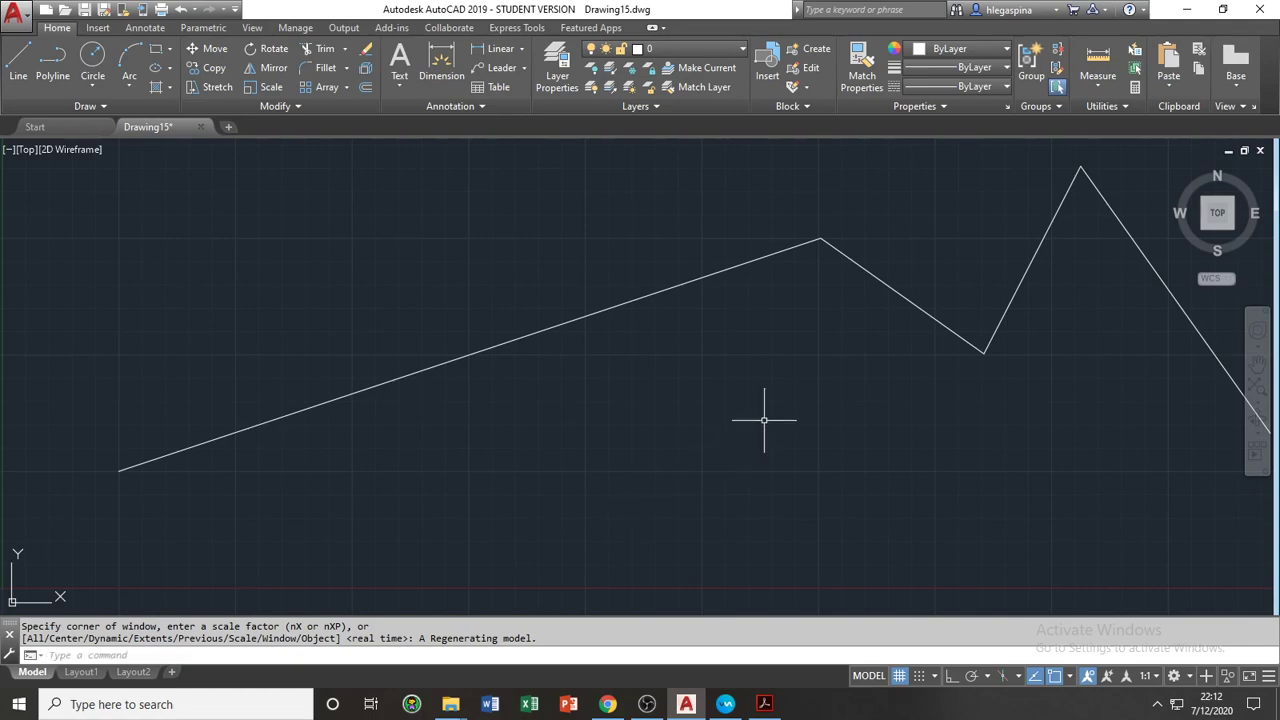
# Zoom in and pan along the zigzag's long first sloped segment
pyautogui.moveTo(766, 420); pyautogui.dragTo(720, 429, button='middle')
pyautogui.scroll(-2, 720, 429)
pyautogui.scroll(2, 720, 429)
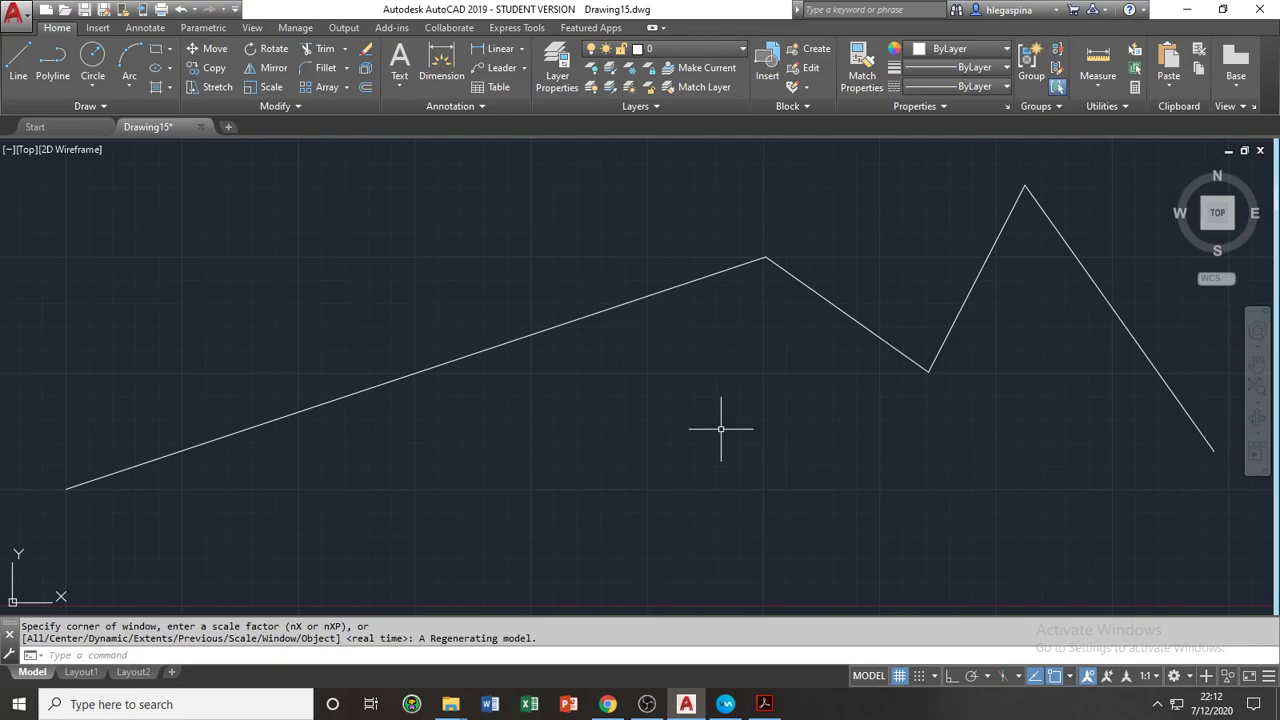
pyautogui.moveTo(720, 429); pyautogui.dragTo(680, 432, button='middle')
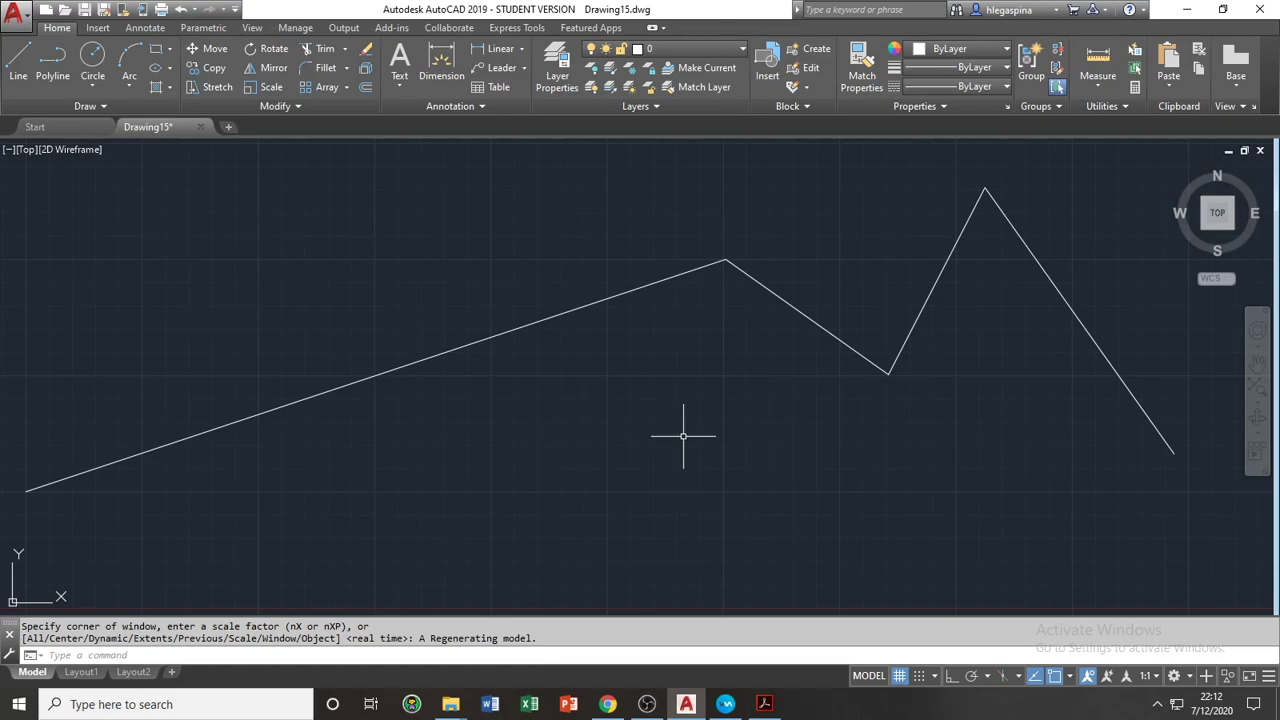
pyautogui.scroll(2, 579, 411)
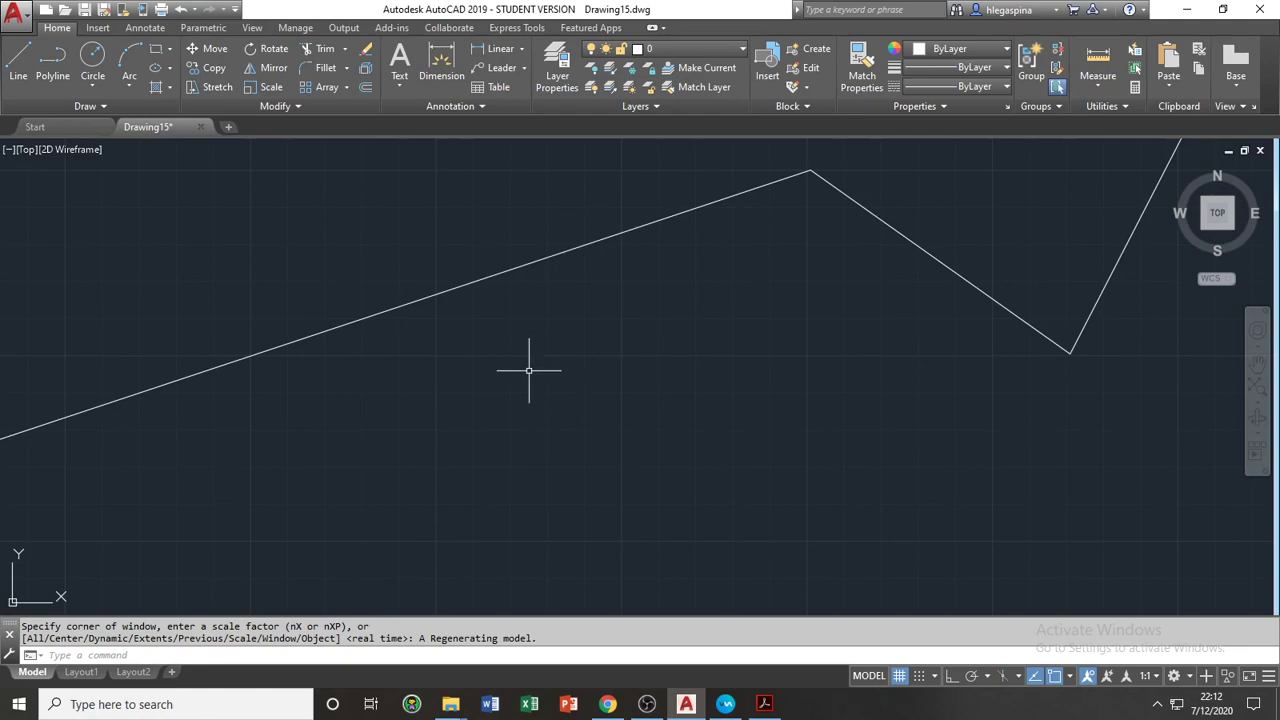
pyautogui.moveTo(528, 363)
pyautogui.mouseDown(button='middle')
pyautogui.moveTo(646, 377)
pyautogui.moveTo(763, 363)
pyautogui.moveTo(762, 349)
pyautogui.mouseUp(button='middle')
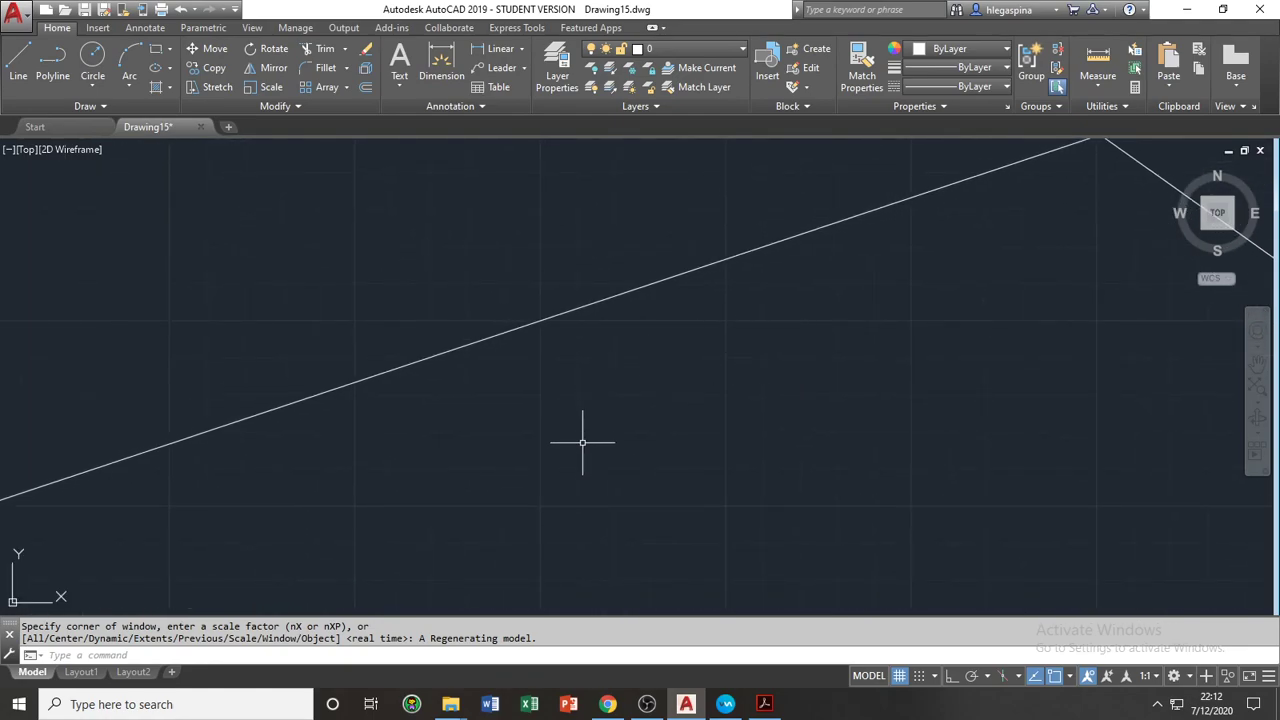
pyautogui.moveTo(430, 451); pyautogui.dragTo(550, 406, button='middle')
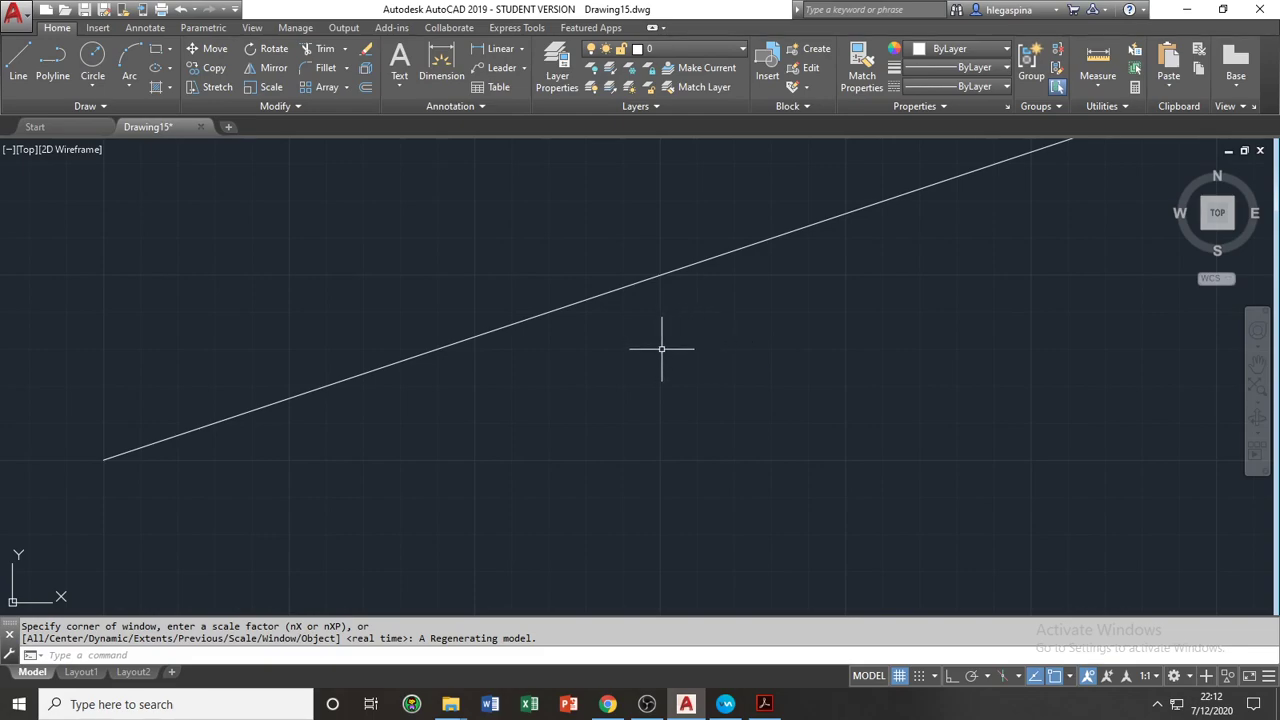
# Pan and zoom back out to show both zigzag peaks and the origin marker
pyautogui.moveTo(661, 349); pyautogui.dragTo(661, 349, button='middle')
pyautogui.moveTo(661, 349); pyautogui.dragTo(312, 440, button='middle')
pyautogui.moveTo(813, 315); pyautogui.dragTo(394, 411, button='middle')
pyautogui.scroll(-2, 394, 411)
pyautogui.moveTo(857, 311)
pyautogui.mouseDown(button='middle')
pyautogui.moveTo(571, 384)
pyautogui.moveTo(906, 263)
pyautogui.mouseUp(button='middle')
pyautogui.moveTo(651, 363); pyautogui.dragTo(850, 303, button='middle')
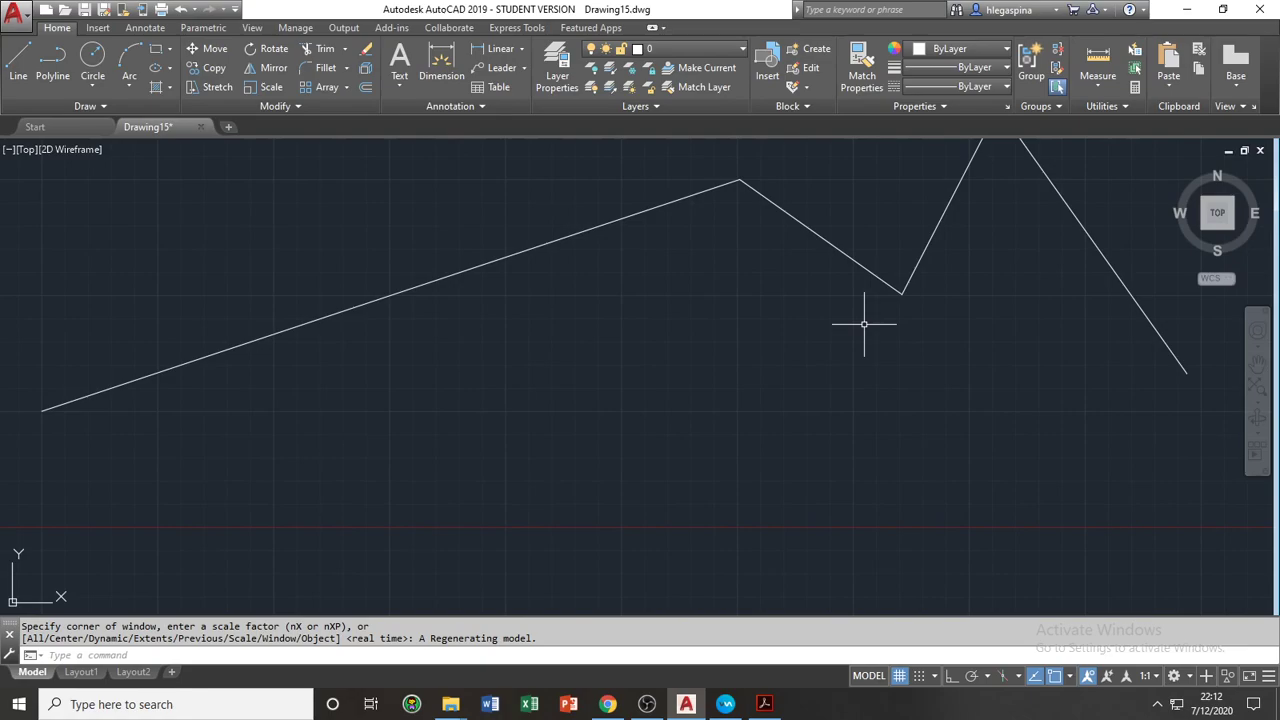
pyautogui.scroll(-2, 855, 333)
pyautogui.moveTo(786, 329); pyautogui.dragTo(693, 430, button='middle')
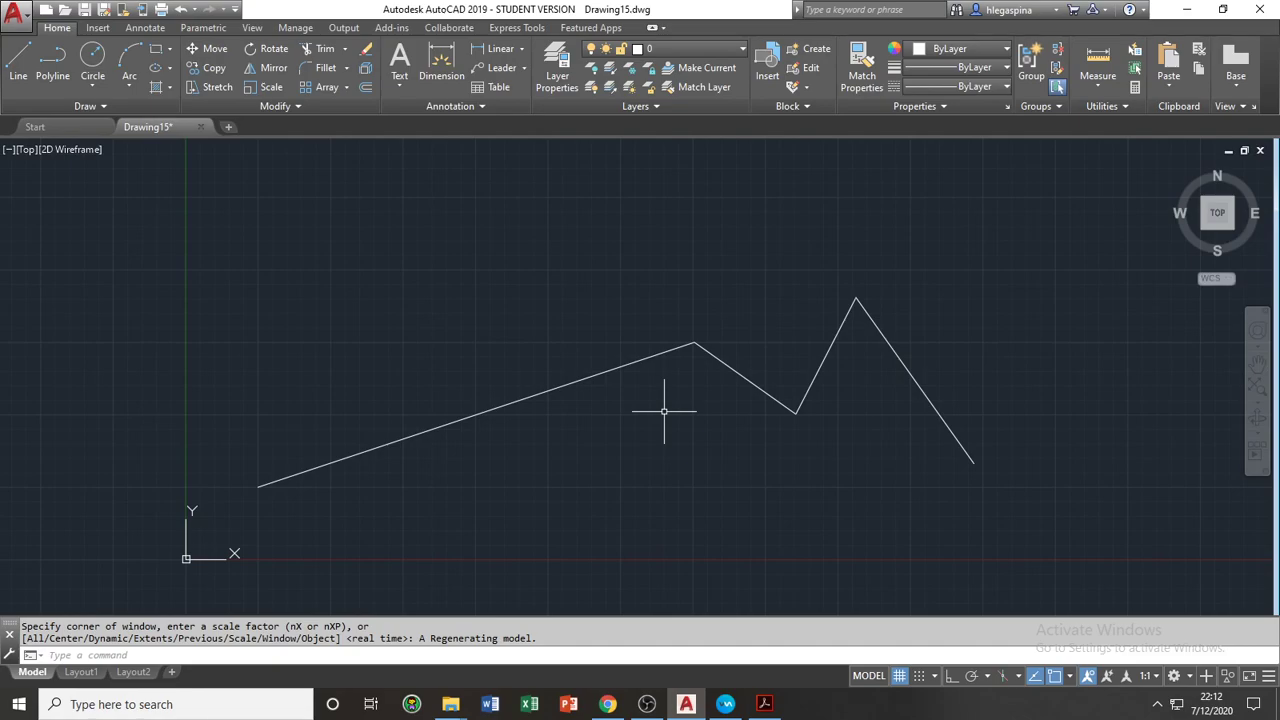
# Cancel a stray line command, then uncheck Midpoint in the Object Snap settings
pyautogui.write('l')
pyautogui.press('Return')
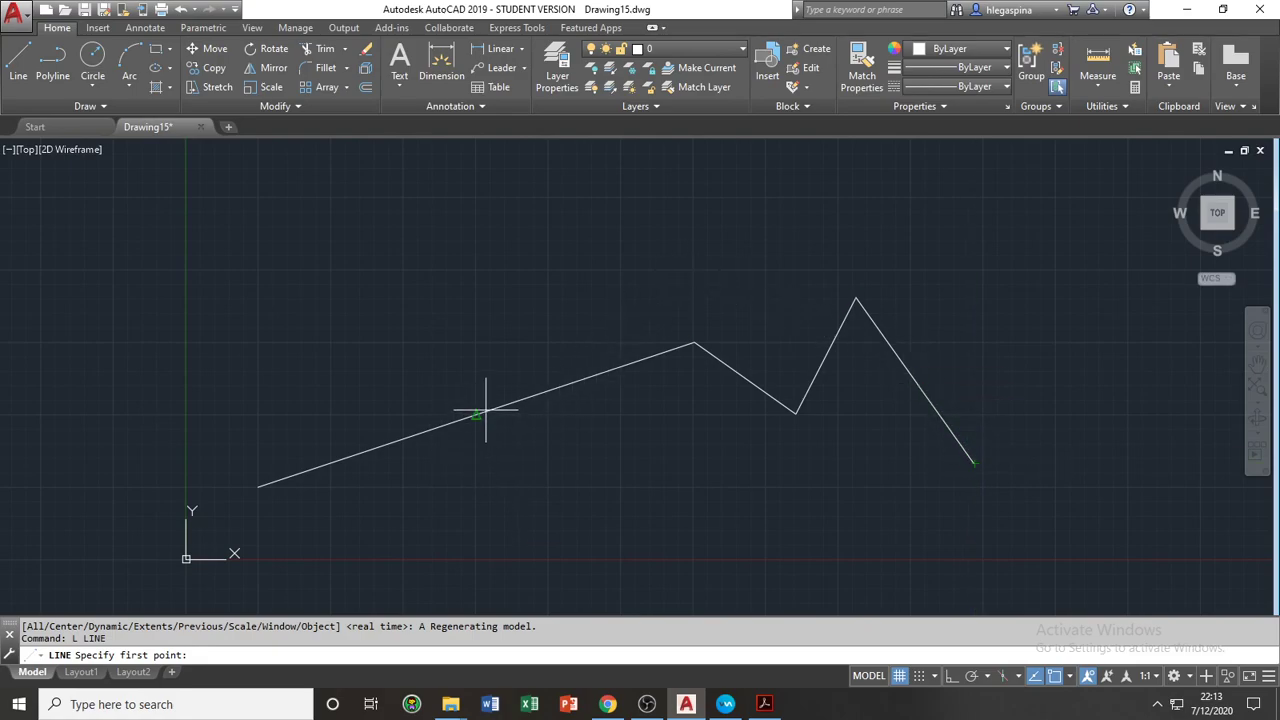
pyautogui.press('Escape')
pyautogui.press('Escape')
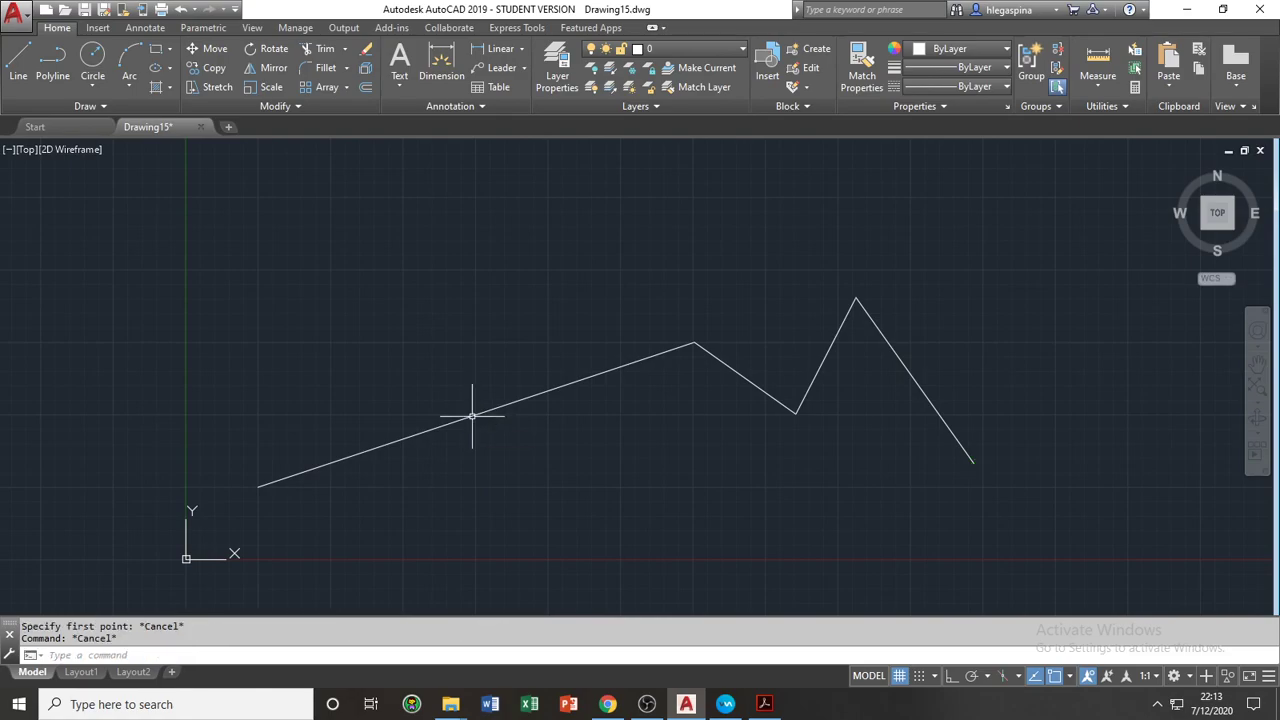
pyautogui.write('OS')
pyautogui.press('Return')
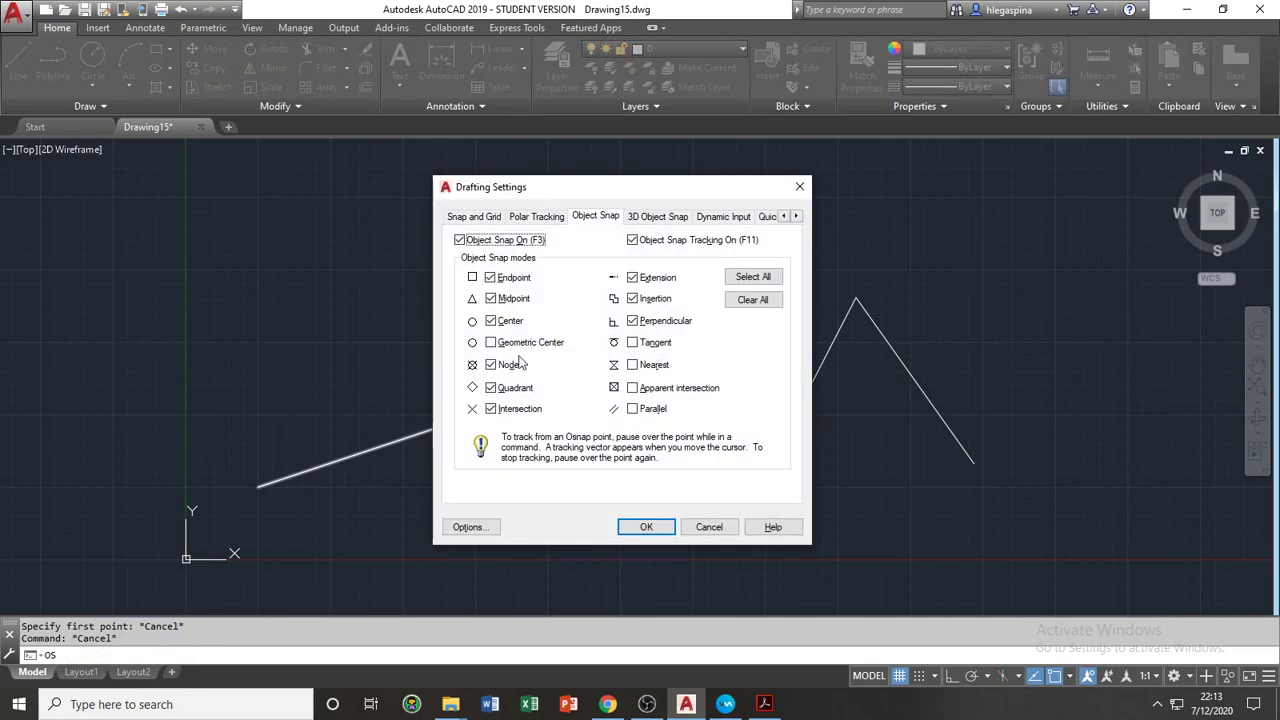
pyautogui.click(504, 305)
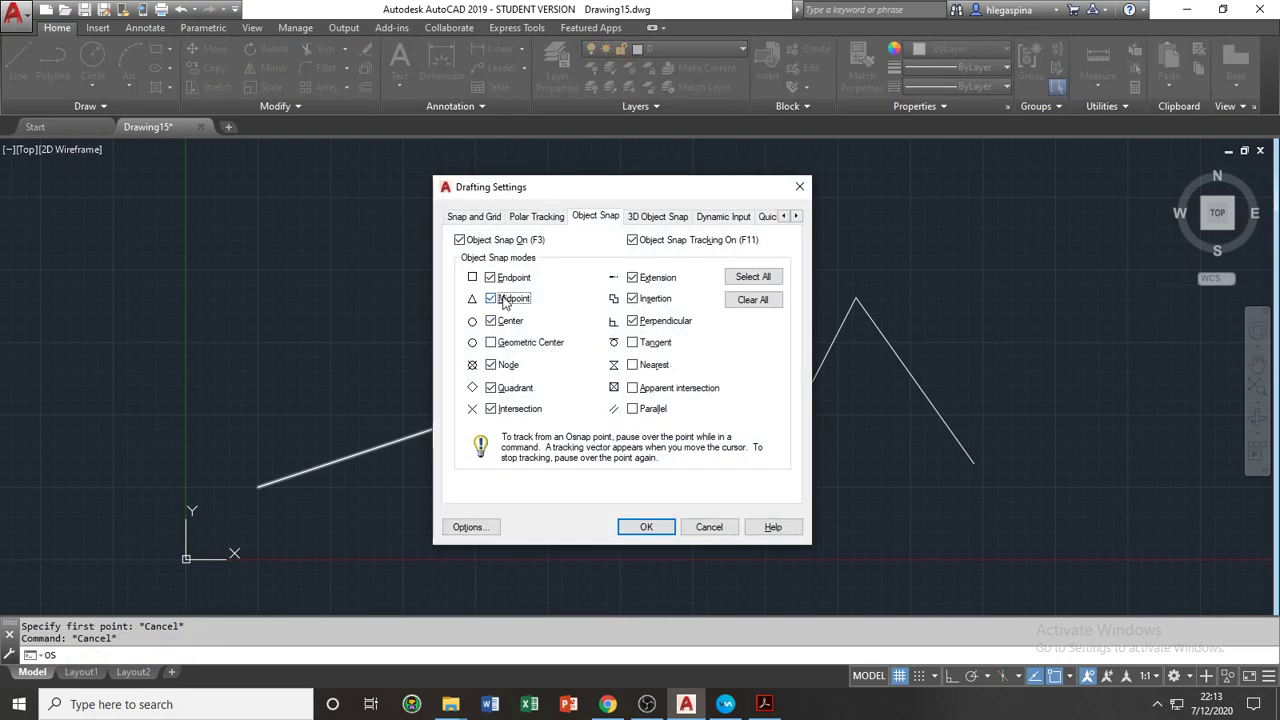
pyautogui.click(646, 527)
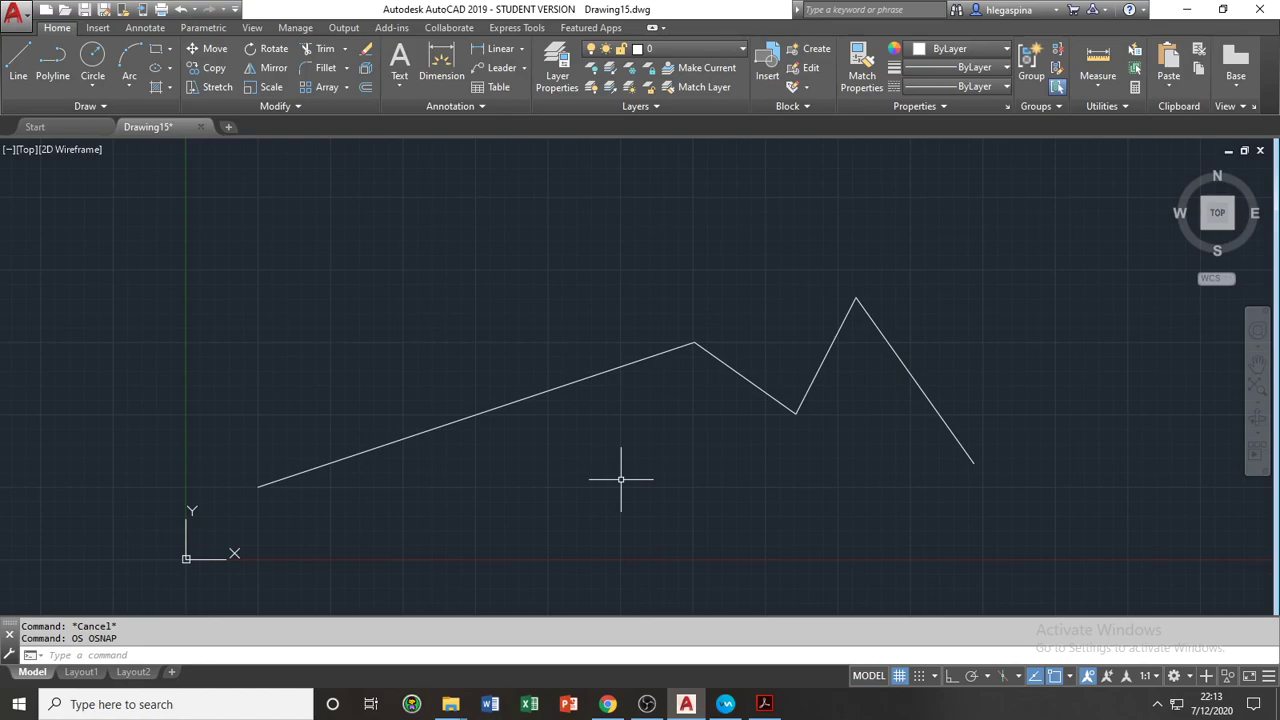
# Start and cancel a test line, then pan the view up and left
pyautogui.write('L')
pyautogui.press('Return')
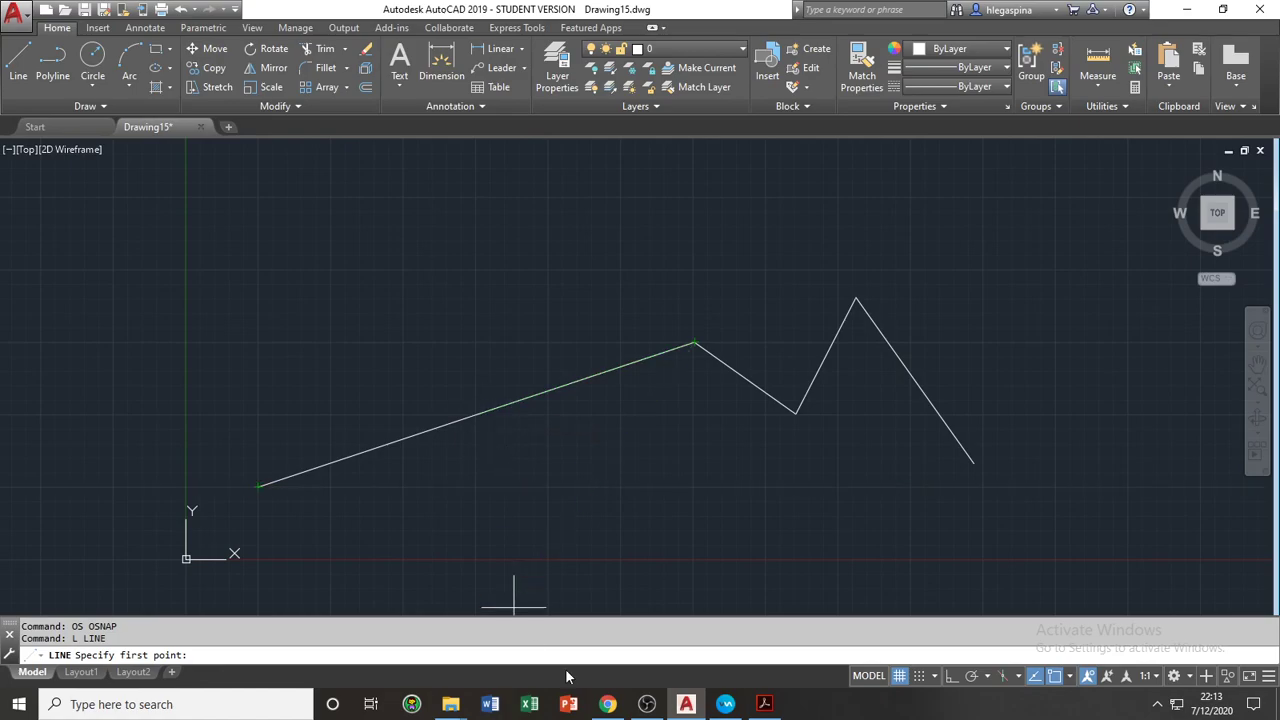
pyautogui.scroll(-2, 845, 598)
pyautogui.press('Escape')
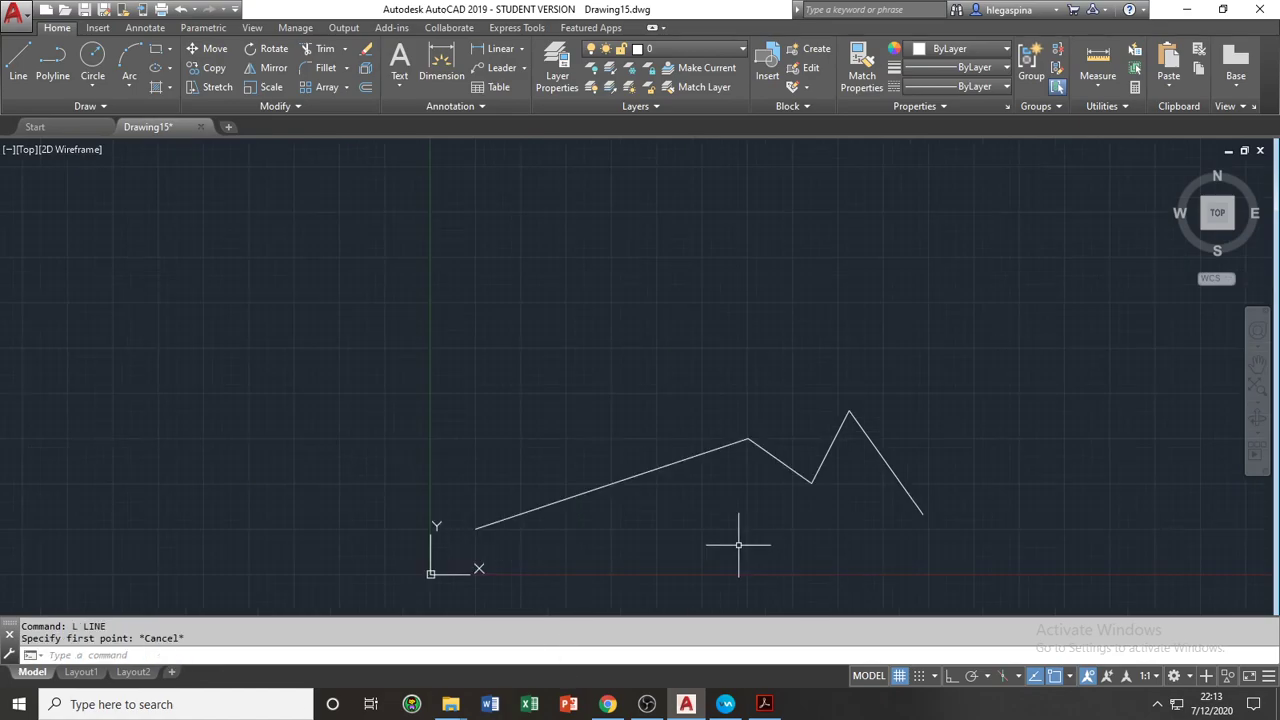
pyautogui.scroll(2, 697, 514)
pyautogui.moveTo(697, 514); pyautogui.dragTo(634, 466, button='middle')
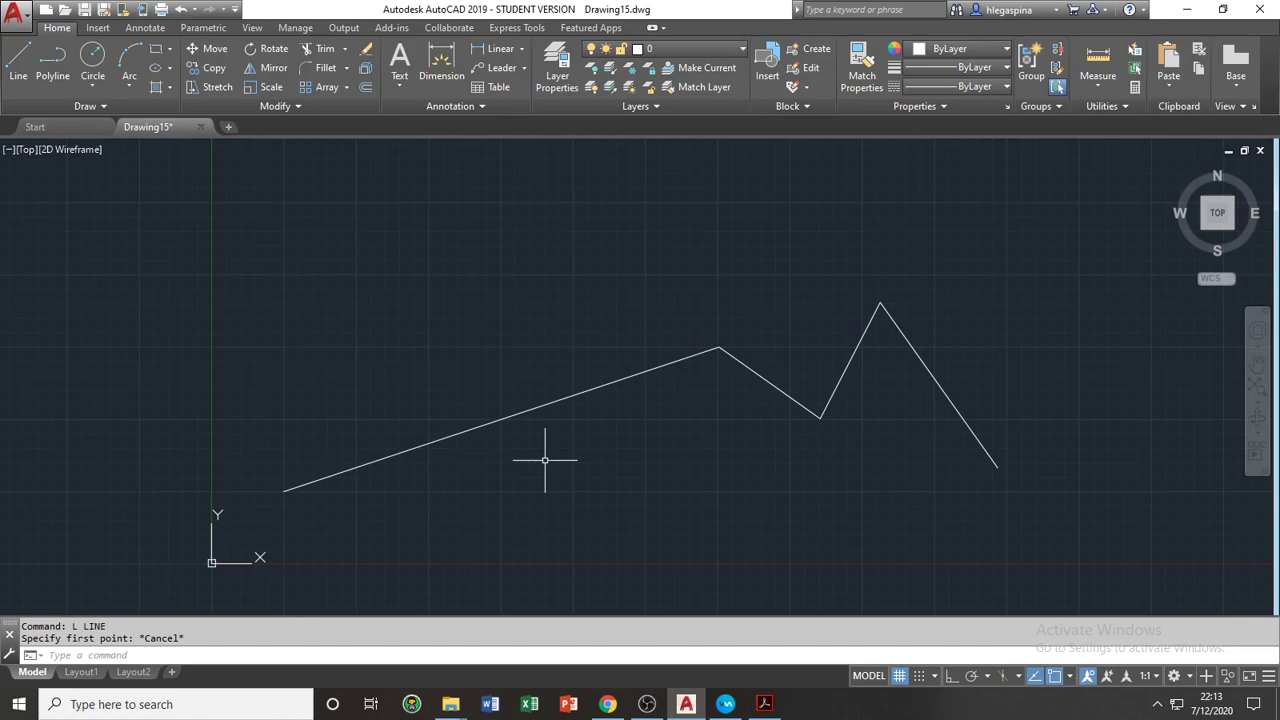
# Check Midpoint in the Object Snap settings alongside the existing snaps and confirm with OK
pyautogui.write('os')
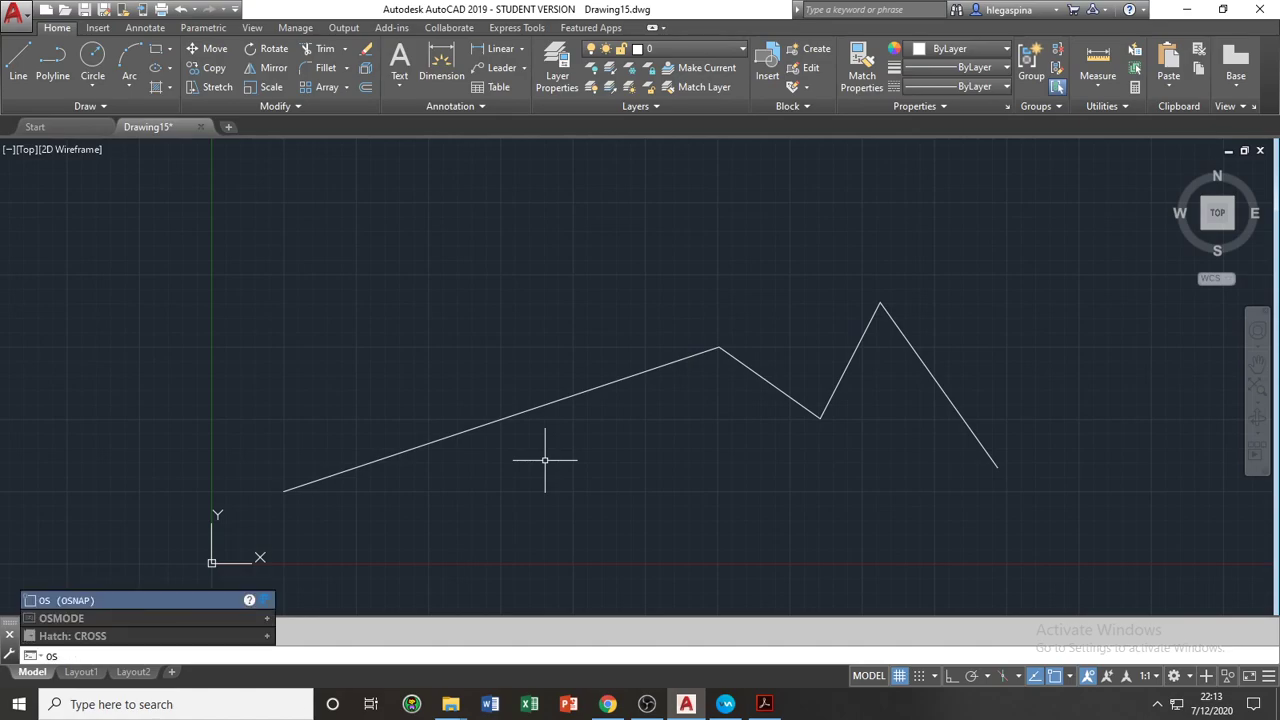
pyautogui.press('Return')
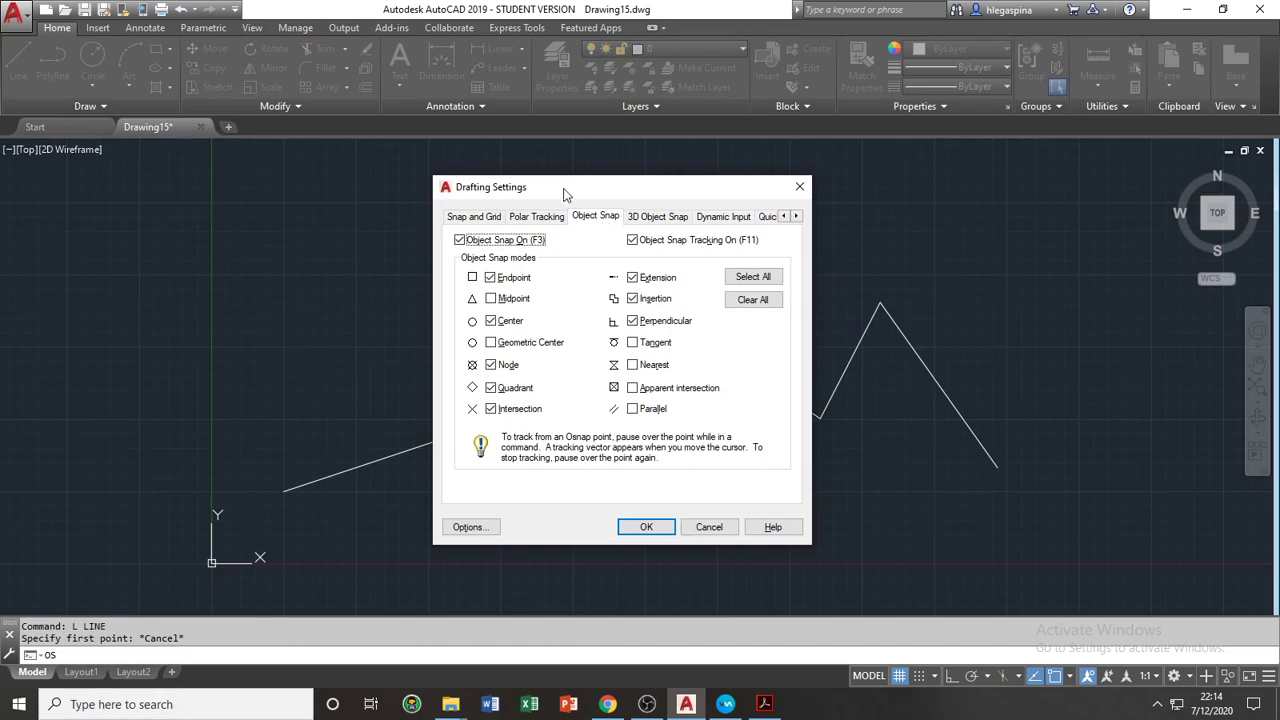
pyautogui.moveTo(563, 194); pyautogui.dragTo(542, 181)
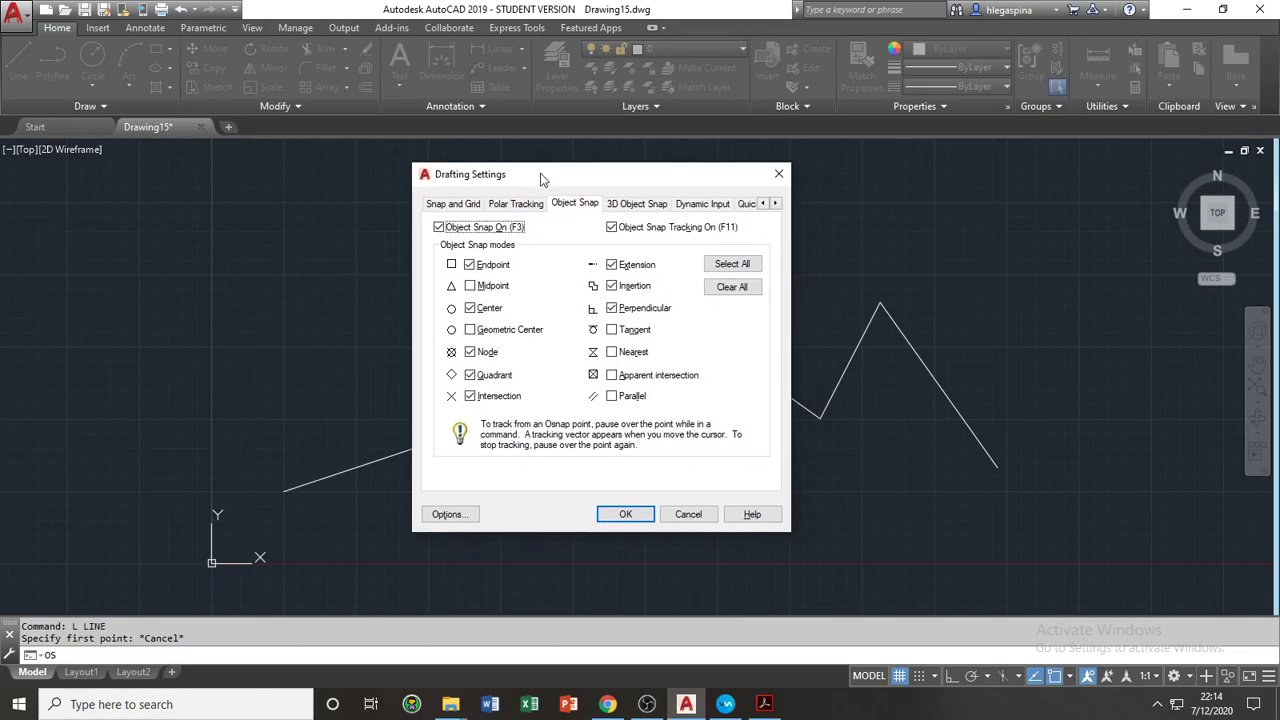
pyautogui.click(471, 288)
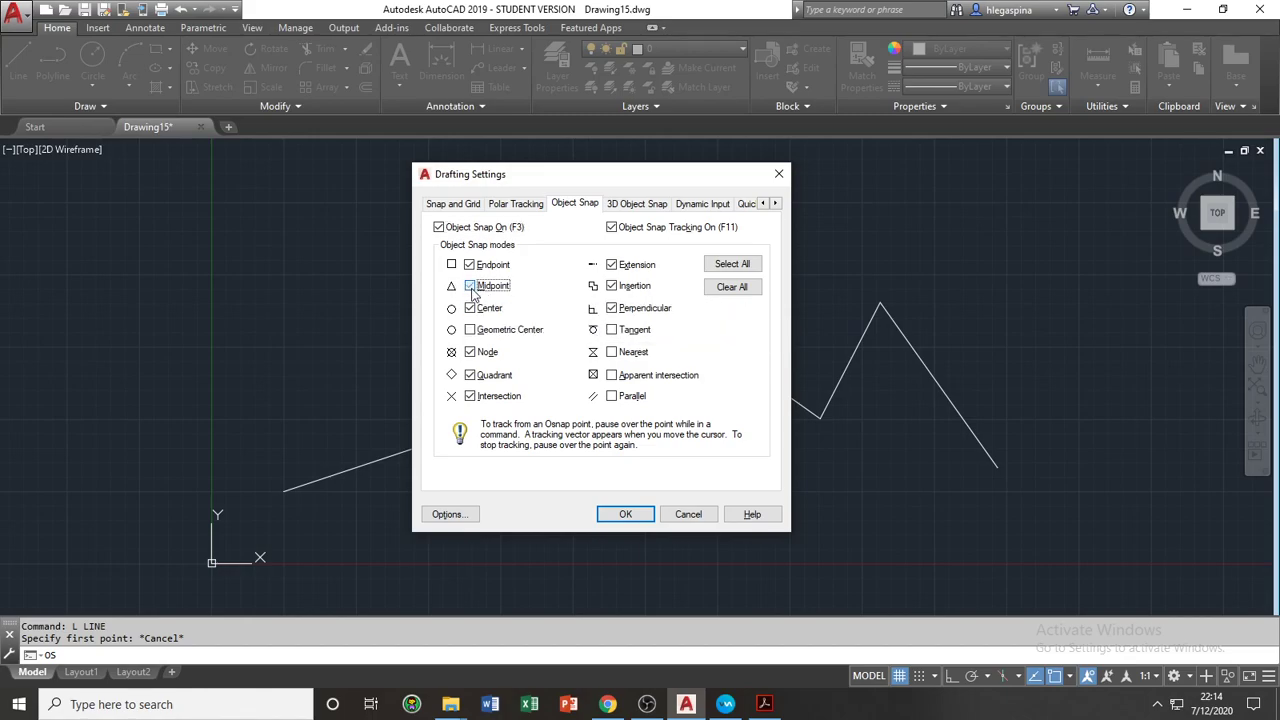
pyautogui.click(626, 514)
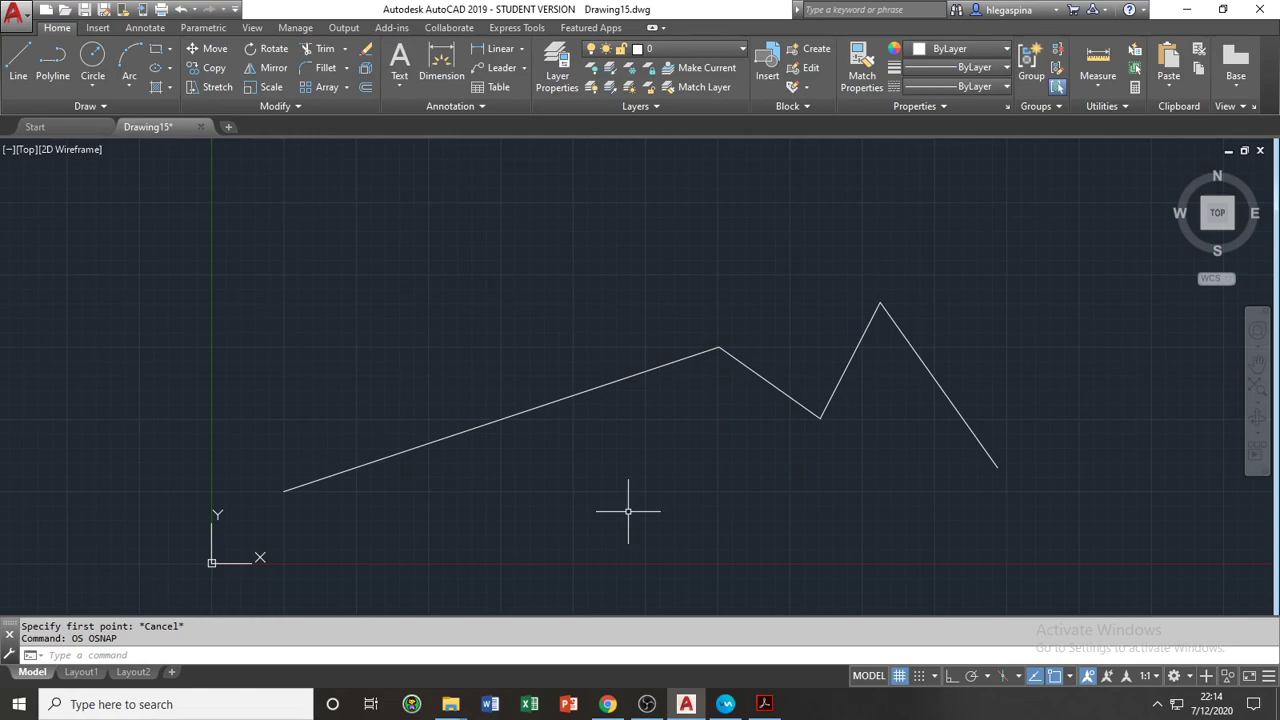
# Draw a near-vertical line from the long sloped segment's midpoint up to a point above it
pyautogui.write('L')
pyautogui.press('Return')
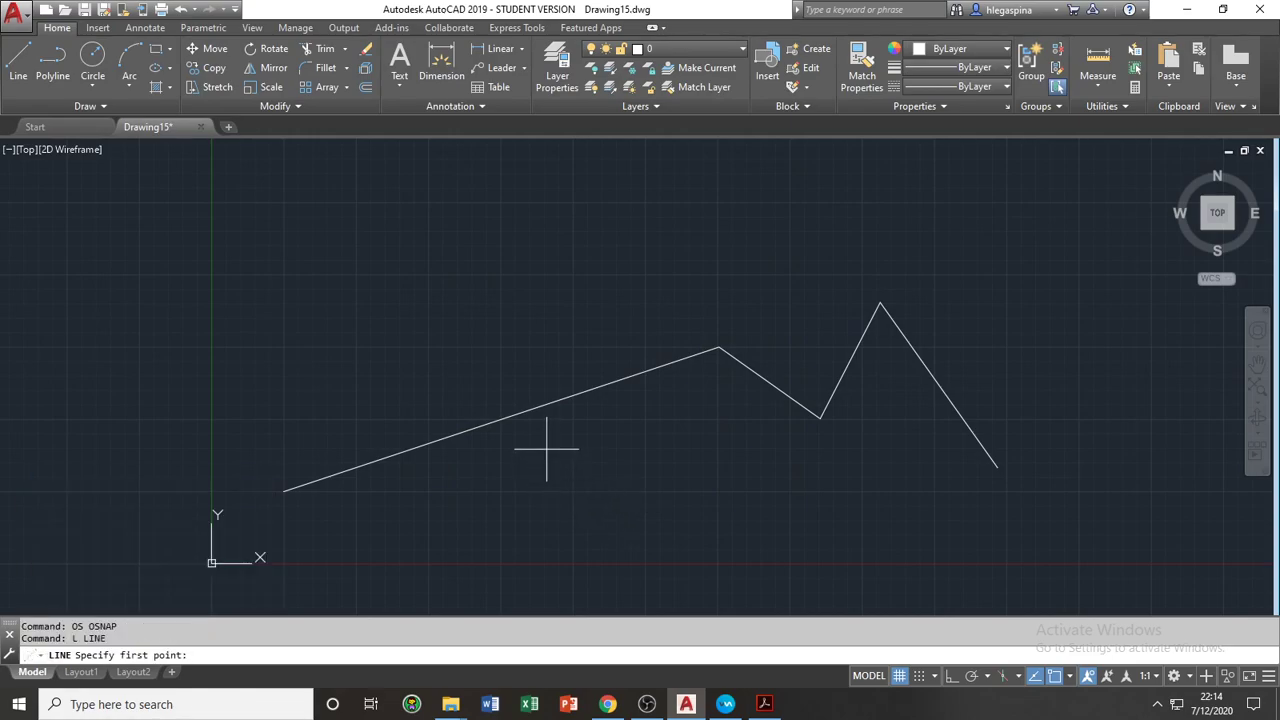
pyautogui.scroll(2, 494, 420)
pyautogui.scroll(2, 494, 420)
pyautogui.scroll(2, 500, 424)
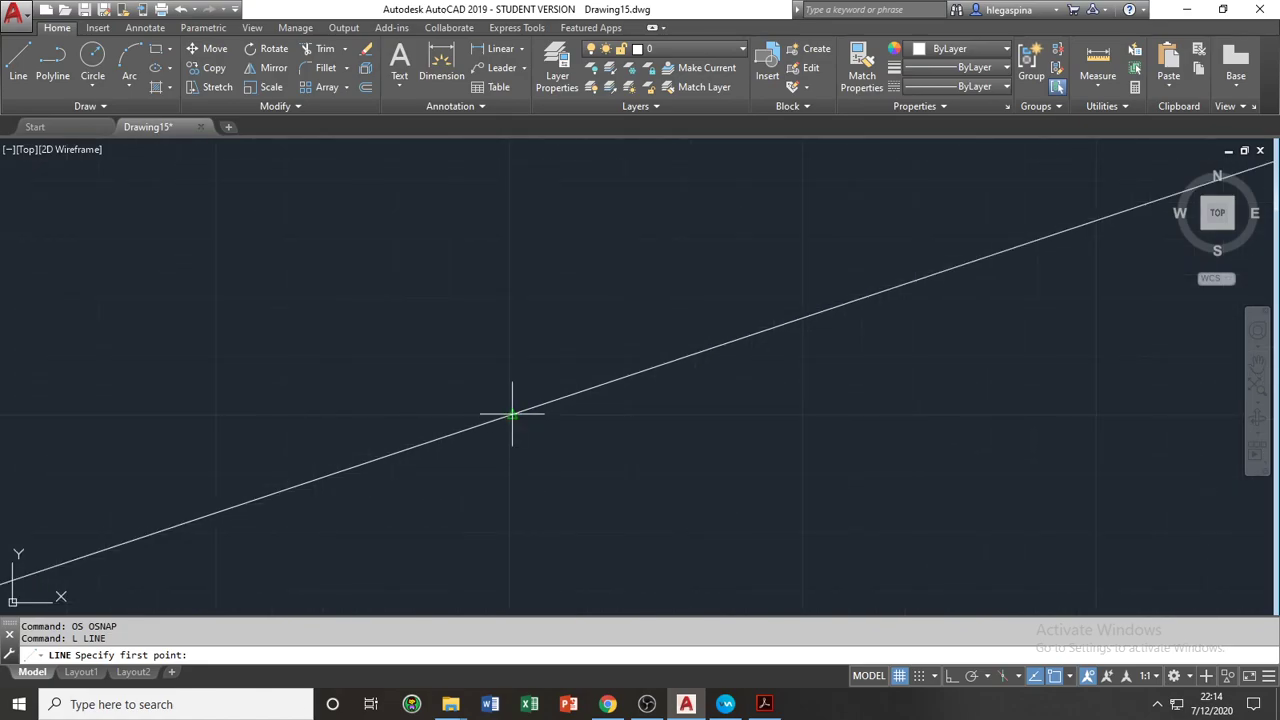
pyautogui.click(512, 414)
pyautogui.scroll(-5, 443, 336)
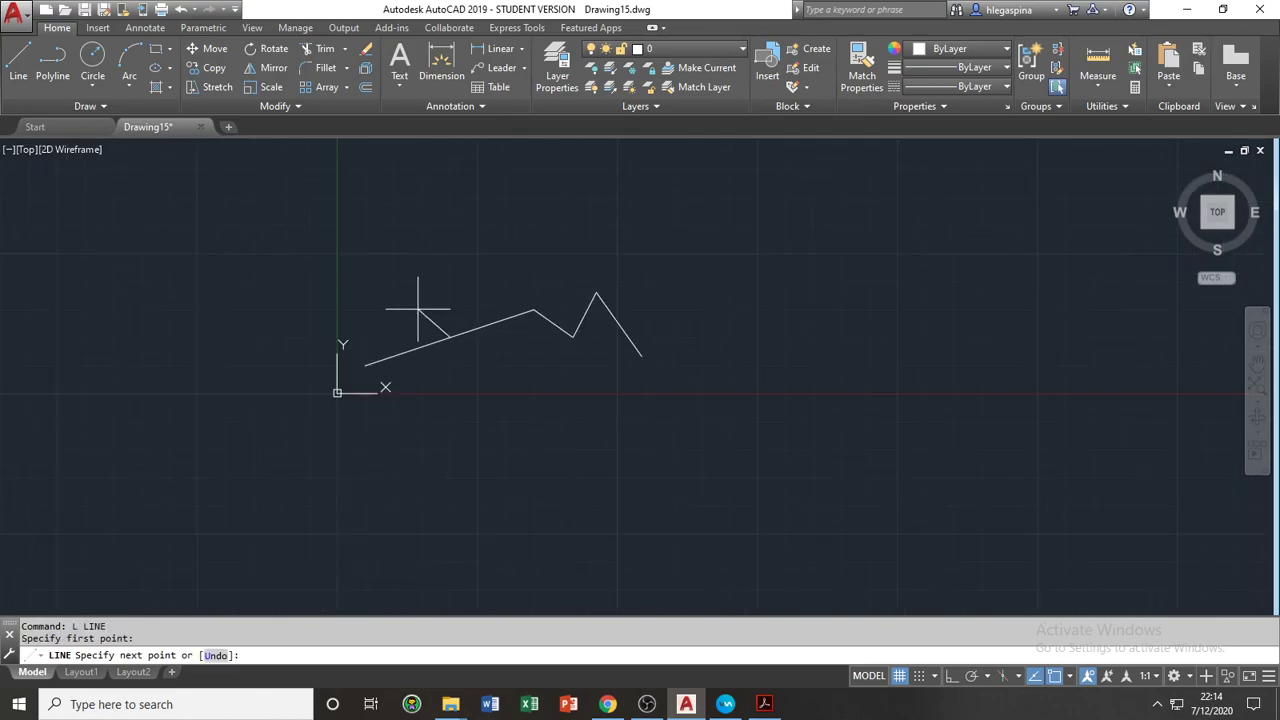
pyautogui.click(440, 238)
pyautogui.press('Escape')
# Zoom in slightly and begin another LINE command
pyautogui.scroll(2, 465, 325)
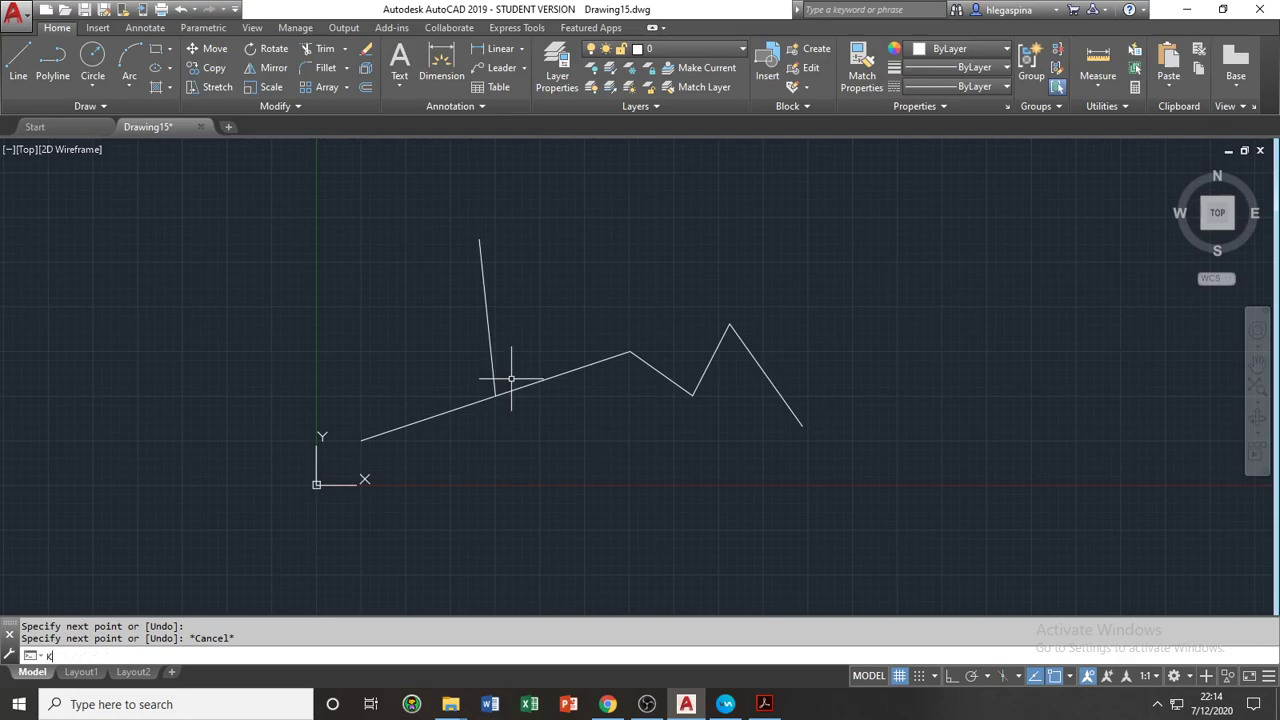
pyautogui.press('Escape')
pyautogui.write('l')
pyautogui.press('Return')
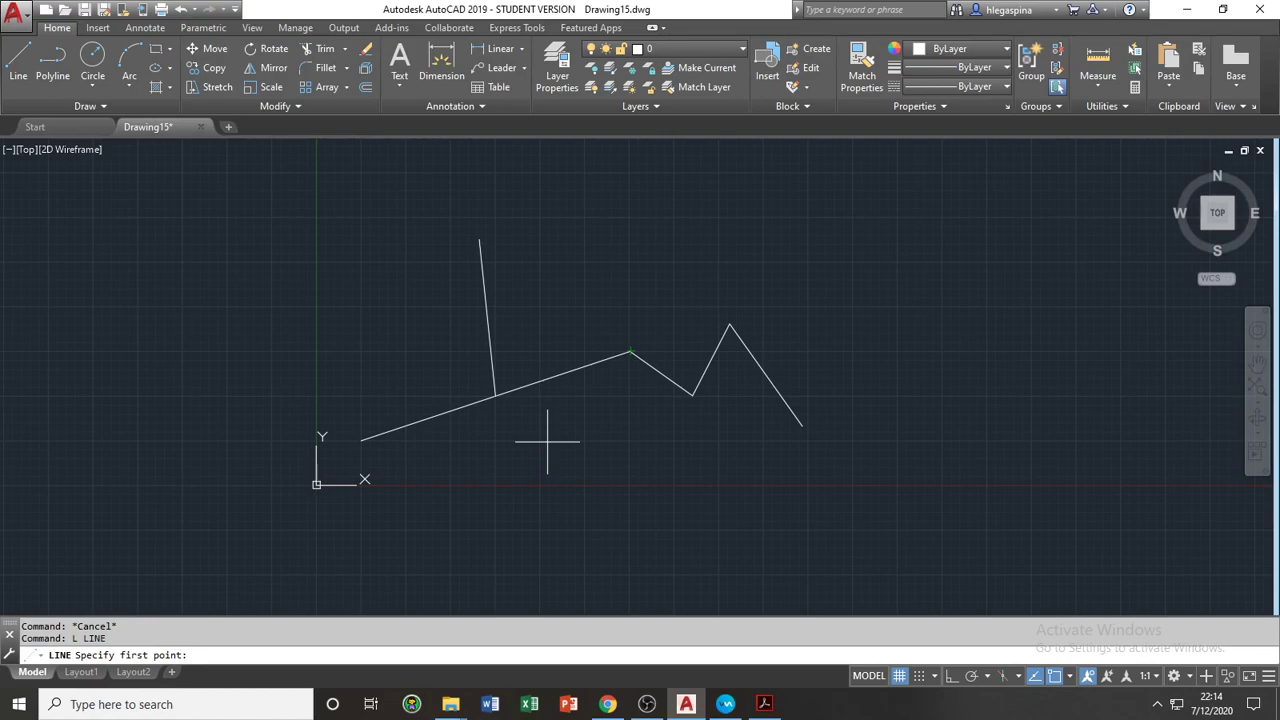
# Cancel the unused line and review the Object Snap settings without changing them
pyautogui.press('Escape')
pyautogui.write('os')
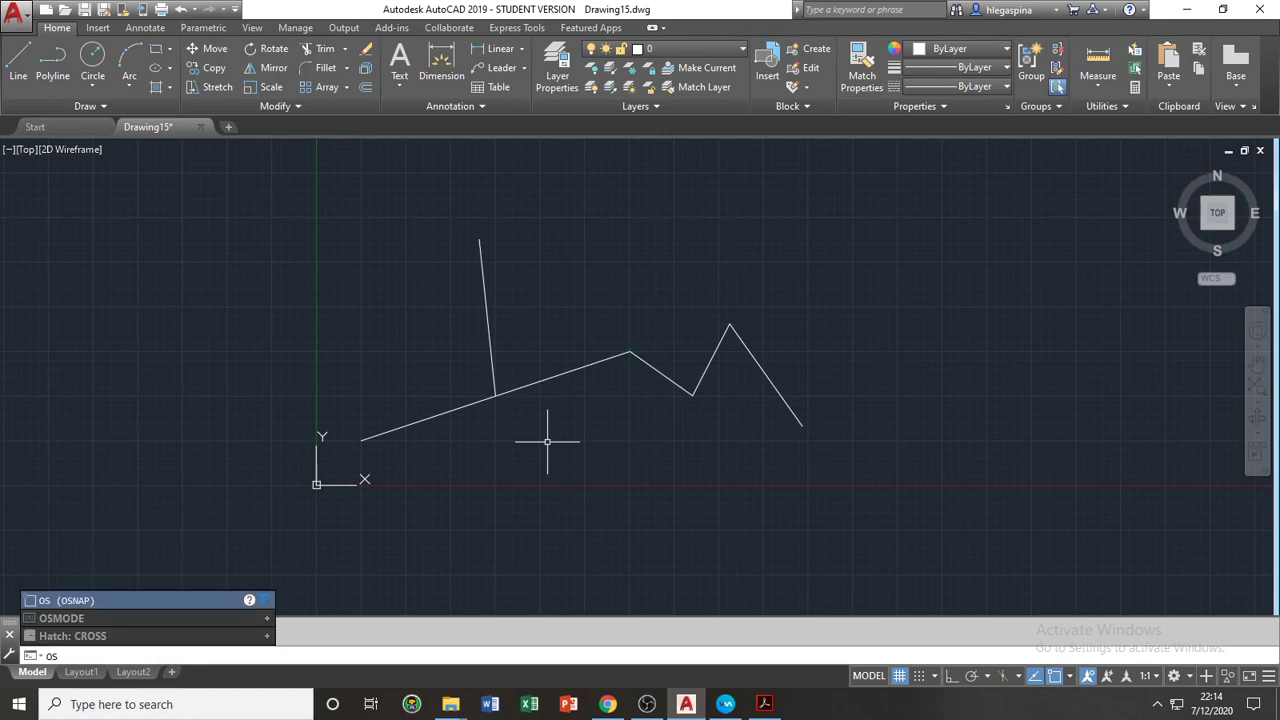
pyautogui.press('Return')
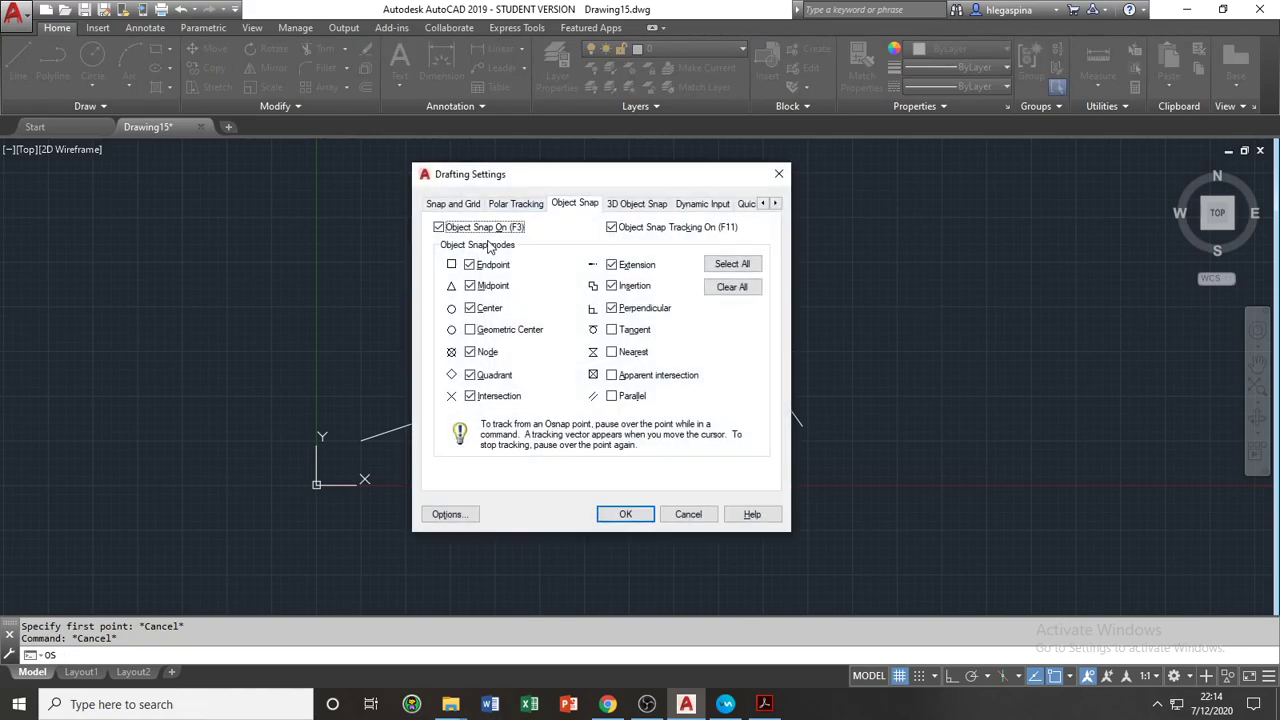
pyautogui.click(776, 180)
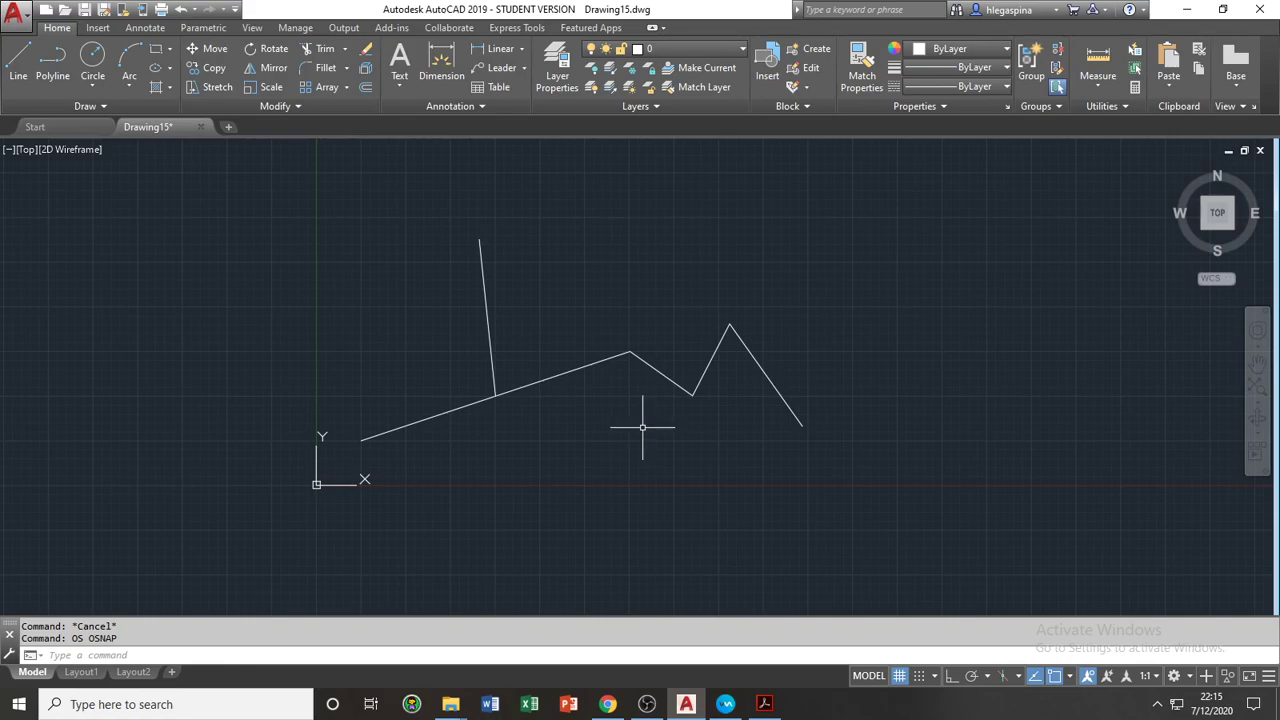
# Toggle Object Snap with F3 and the status-bar button, leaving it off
pyautogui.press('F3')
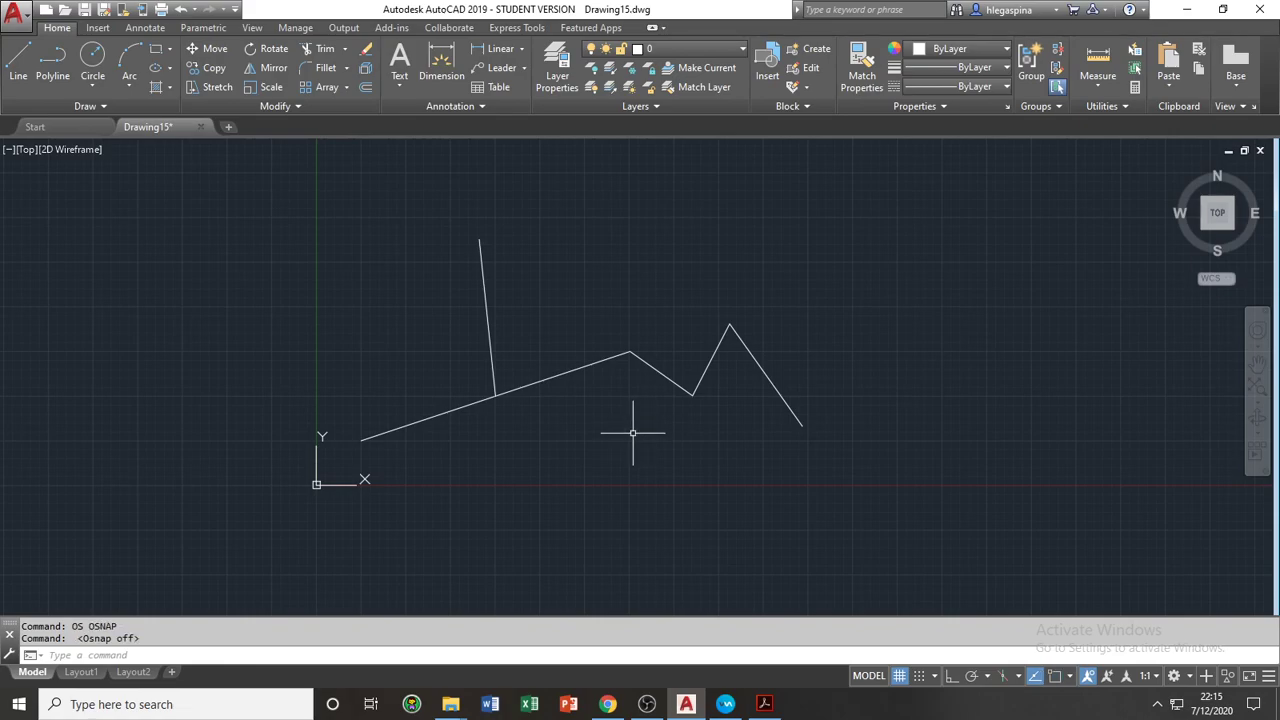
pyautogui.click(1053, 680)
pyautogui.click(1052, 685)
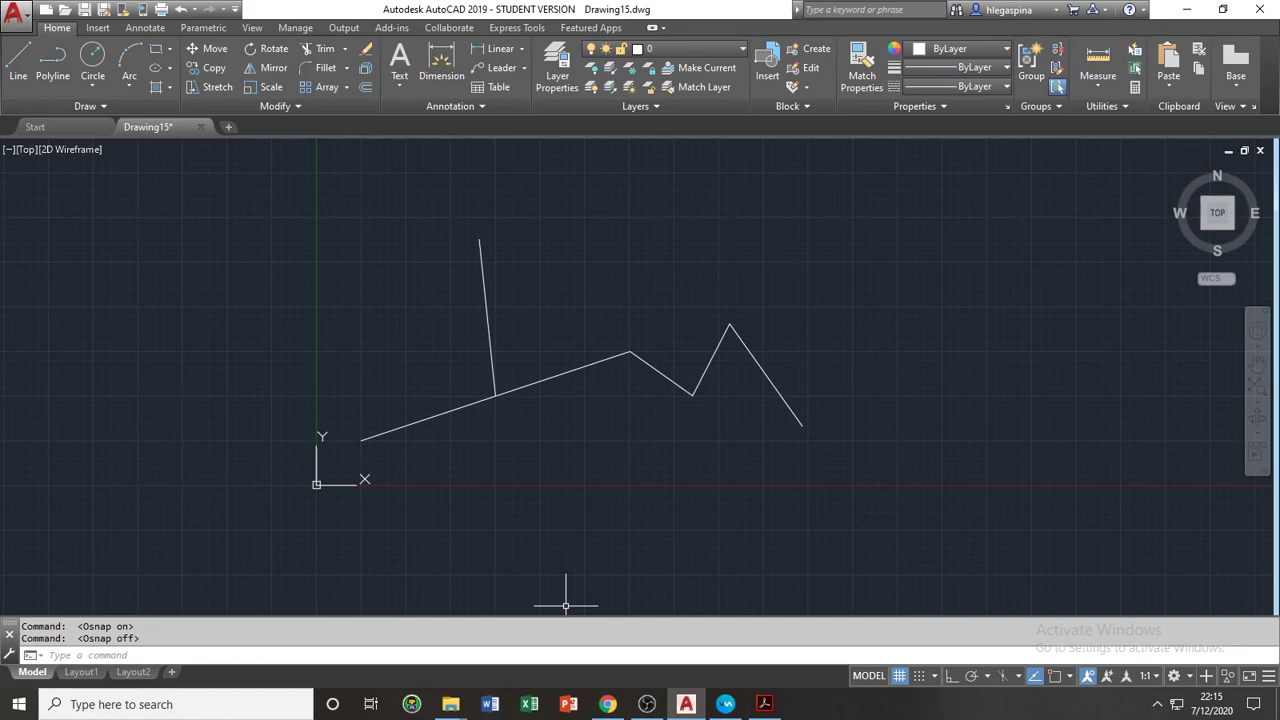
# Toggle 3D object snap, then start a line with its first point above the zigzag
pyautogui.press('F4')
pyautogui.press('F4')
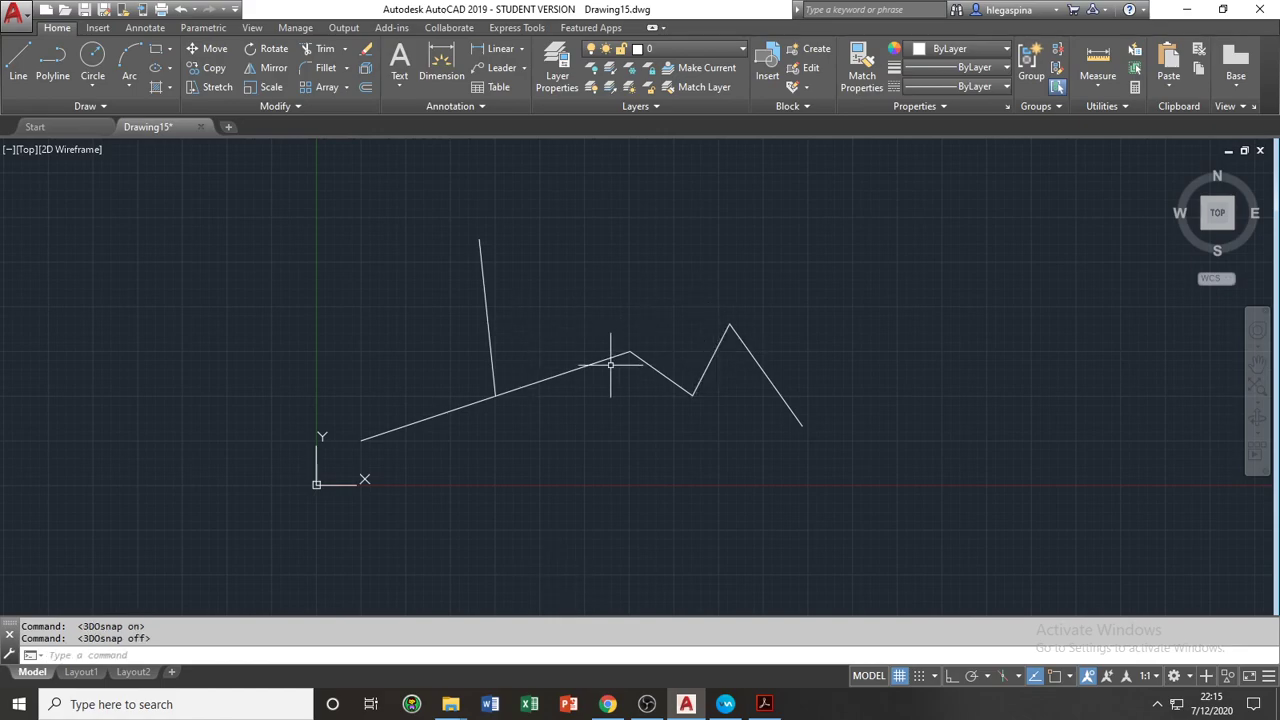
pyautogui.moveTo(600, 357); pyautogui.dragTo(597, 400, button='middle')
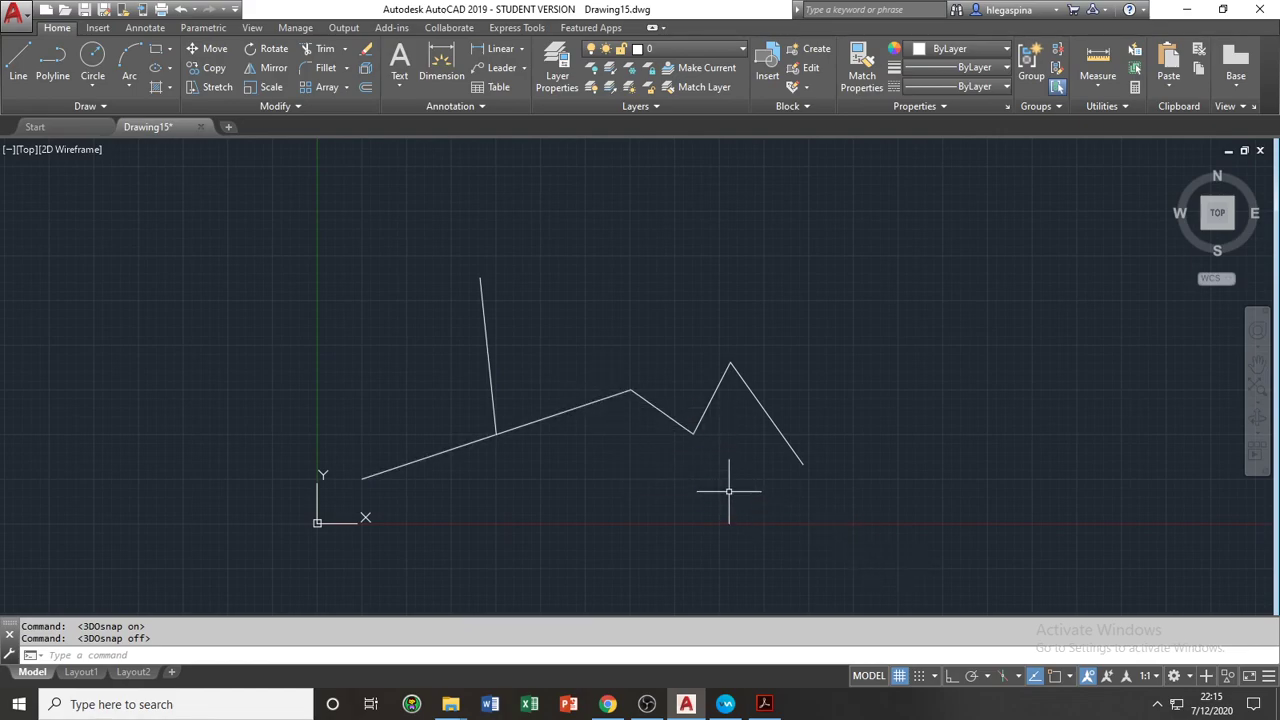
pyautogui.write('l')
pyautogui.press('Return')
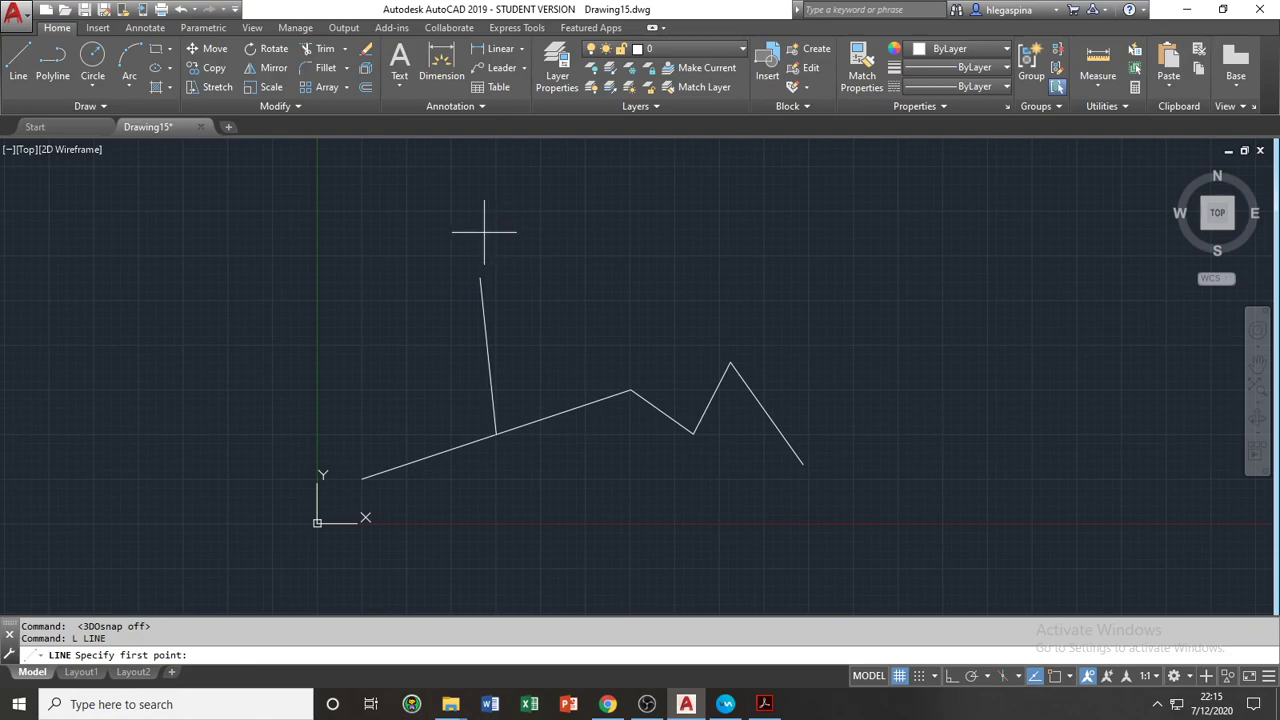
pyautogui.click(438, 242)
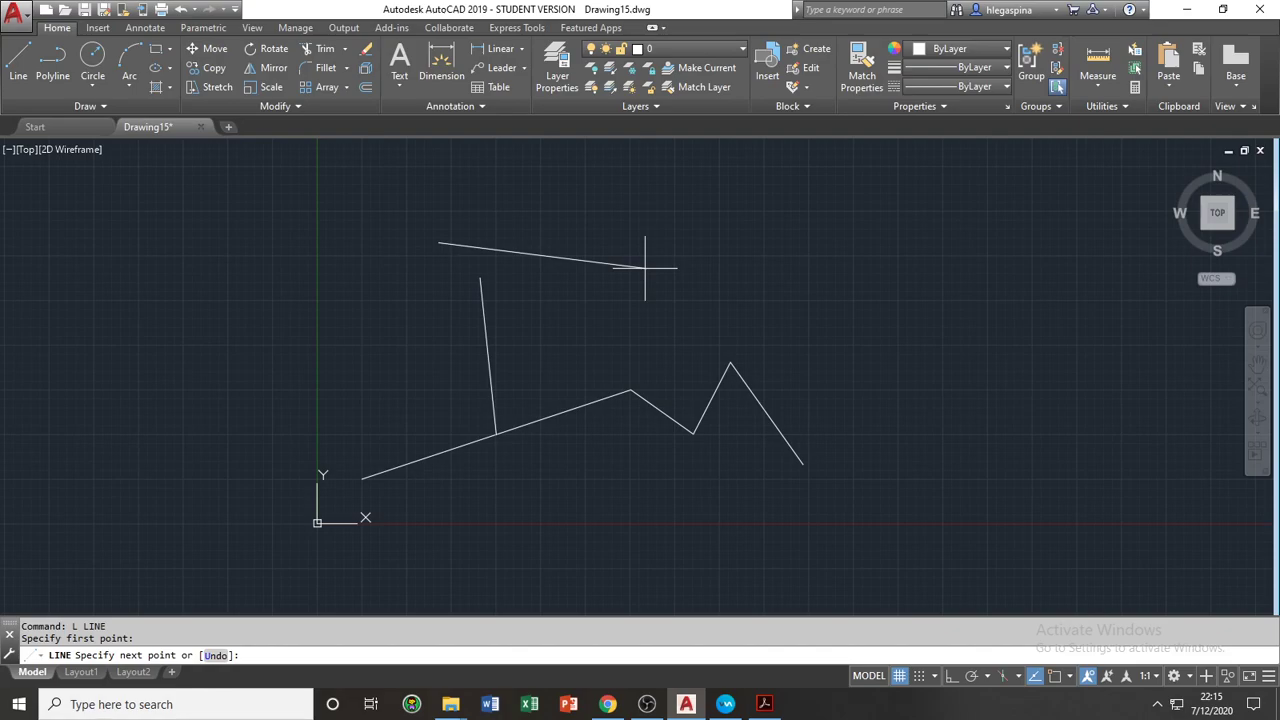
# Switch Ortho on with F8, reposition the view, and cancel the unfinished line
pyautogui.press('F8')
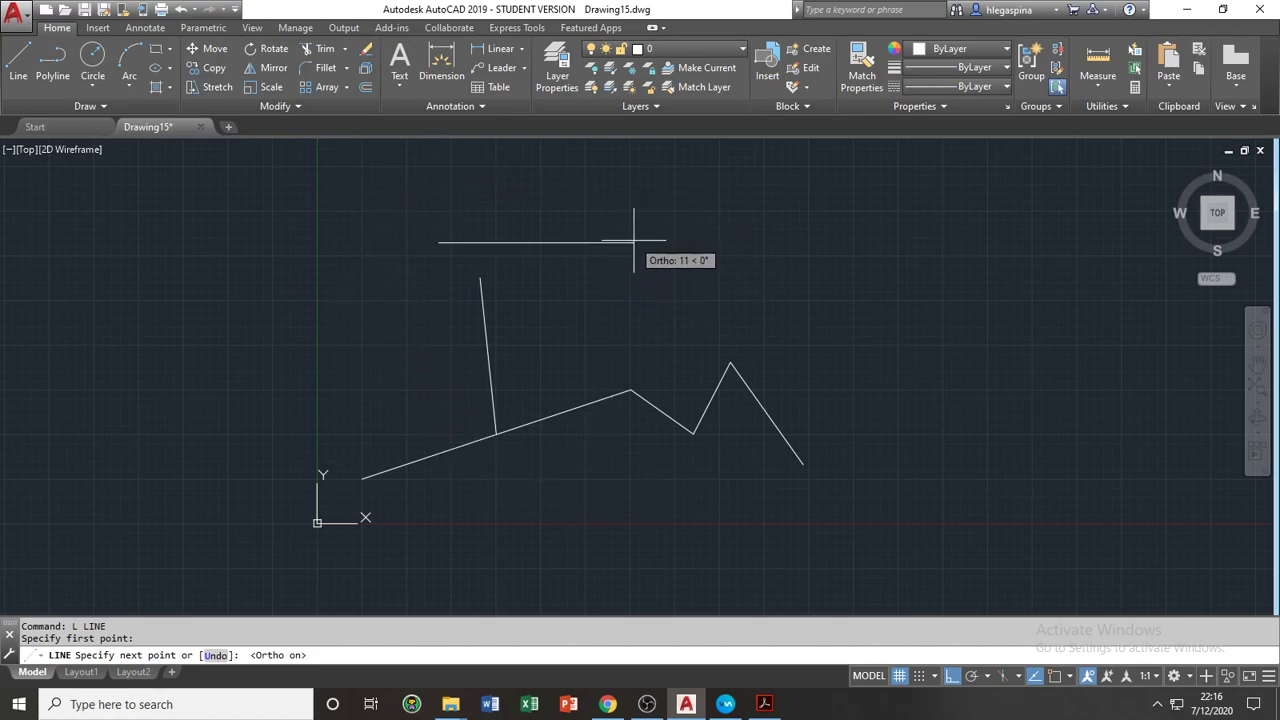
pyautogui.moveTo(553, 229); pyautogui.dragTo(629, 357, button='middle')
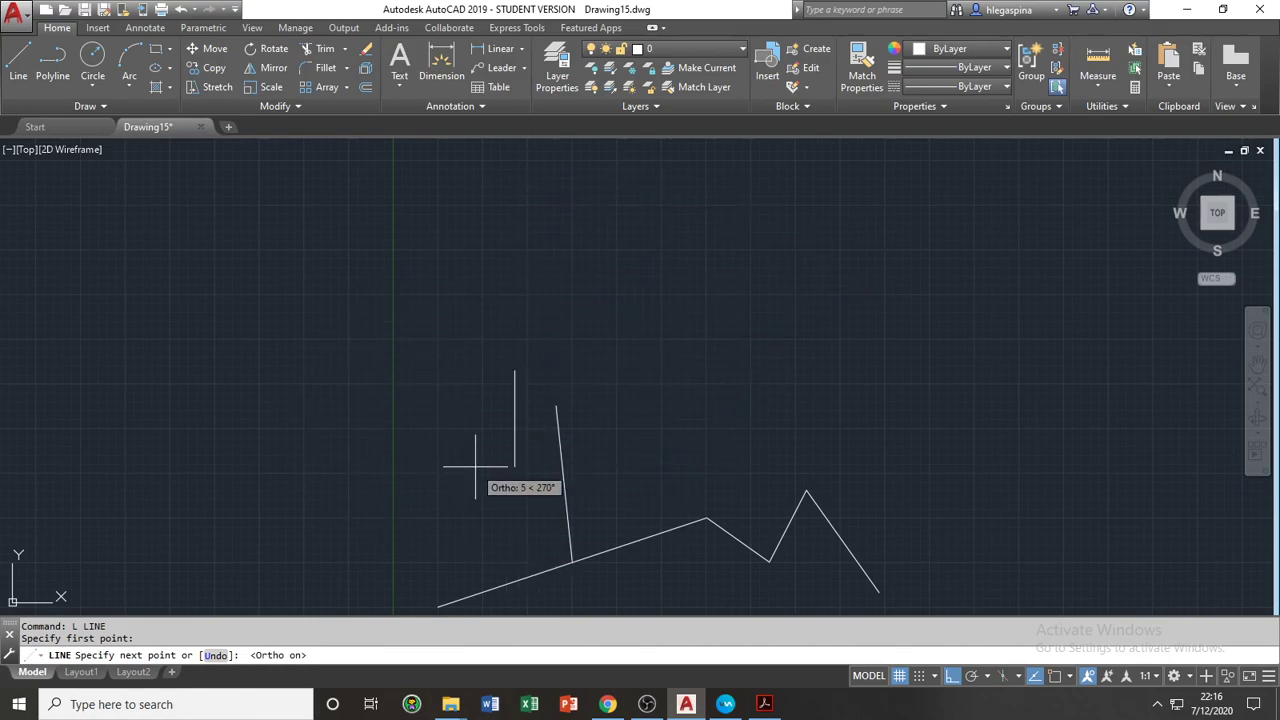
pyautogui.scroll(-3, 475, 465)
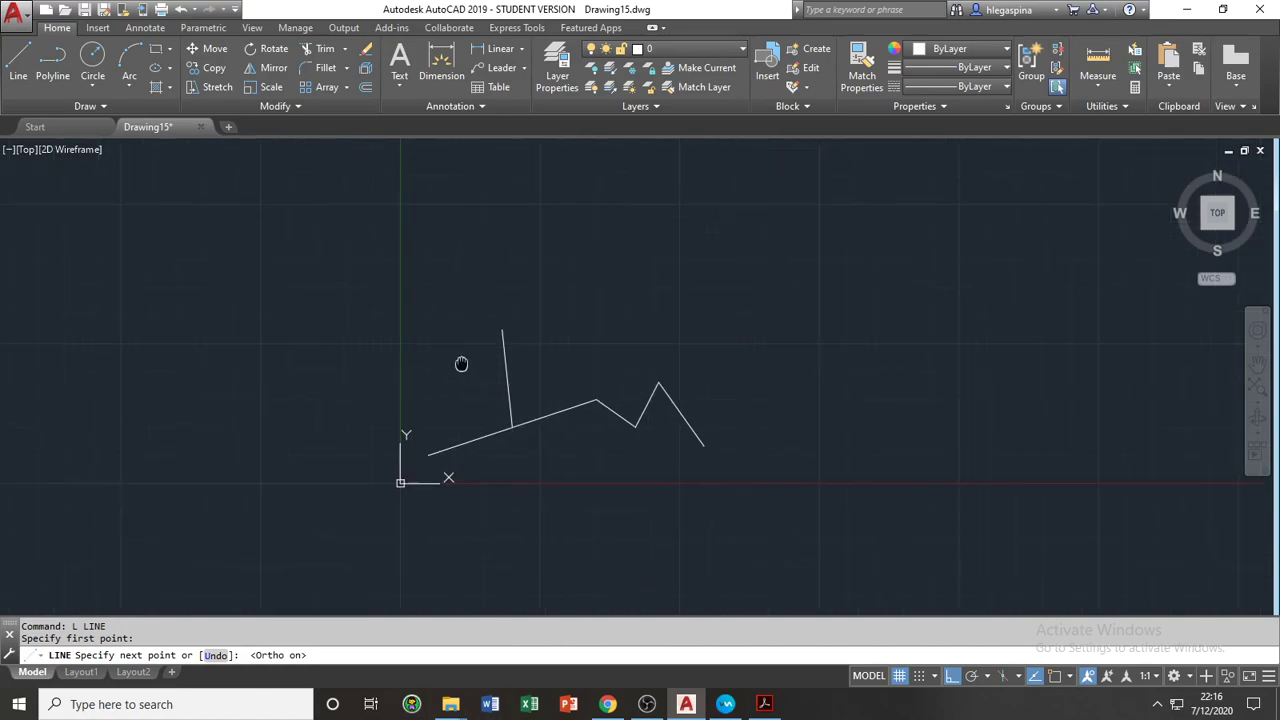
pyautogui.scroll(4, 449, 449)
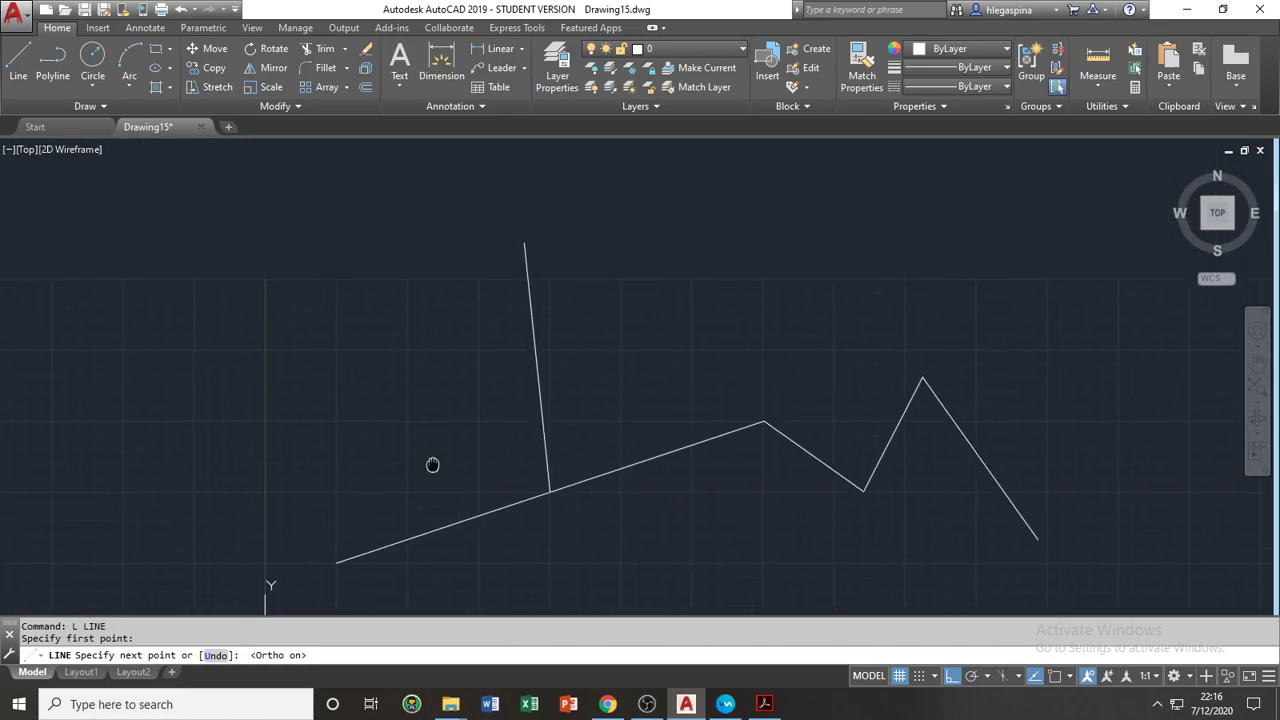
pyautogui.press('Escape')
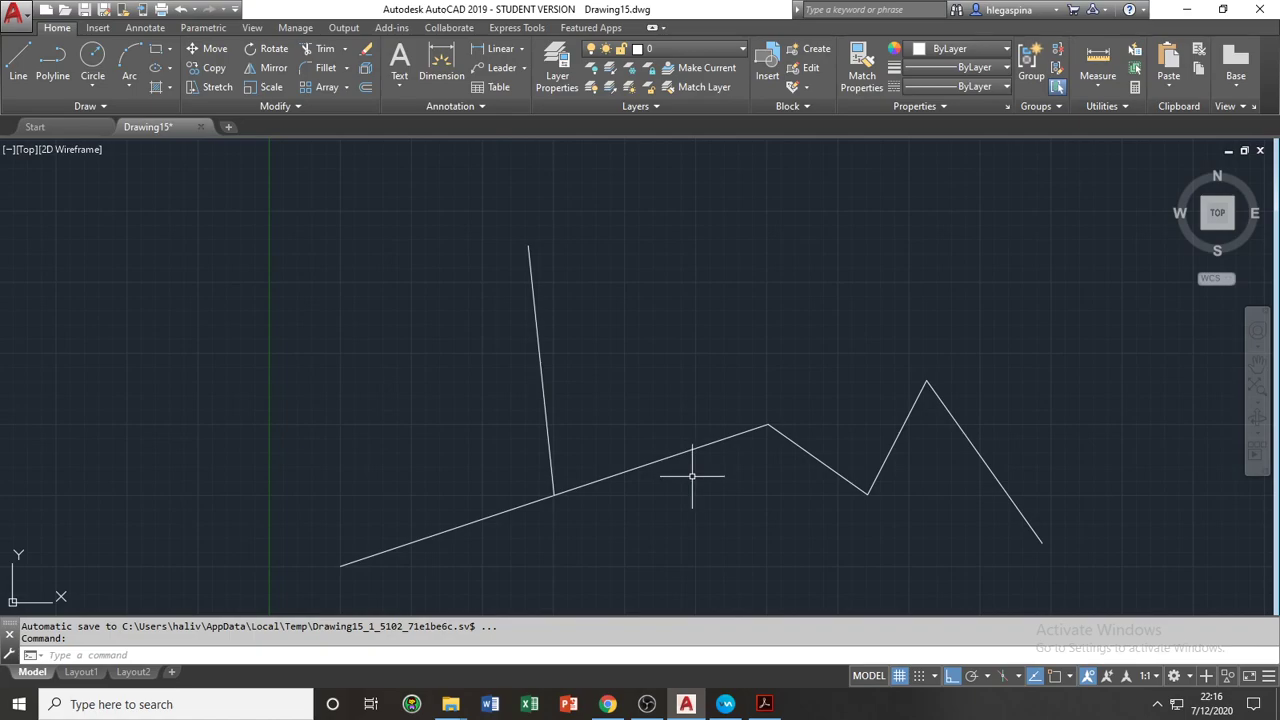
pyautogui.moveTo(691, 478)
pyautogui.mouseDown(button='middle')
pyautogui.moveTo(566, 443)
pyautogui.moveTo(669, 469)
pyautogui.moveTo(637, 467)
pyautogui.mouseUp(button='middle')
pyautogui.scroll(2, 683, 471)
pyautogui.scroll(-2, 637, 467)
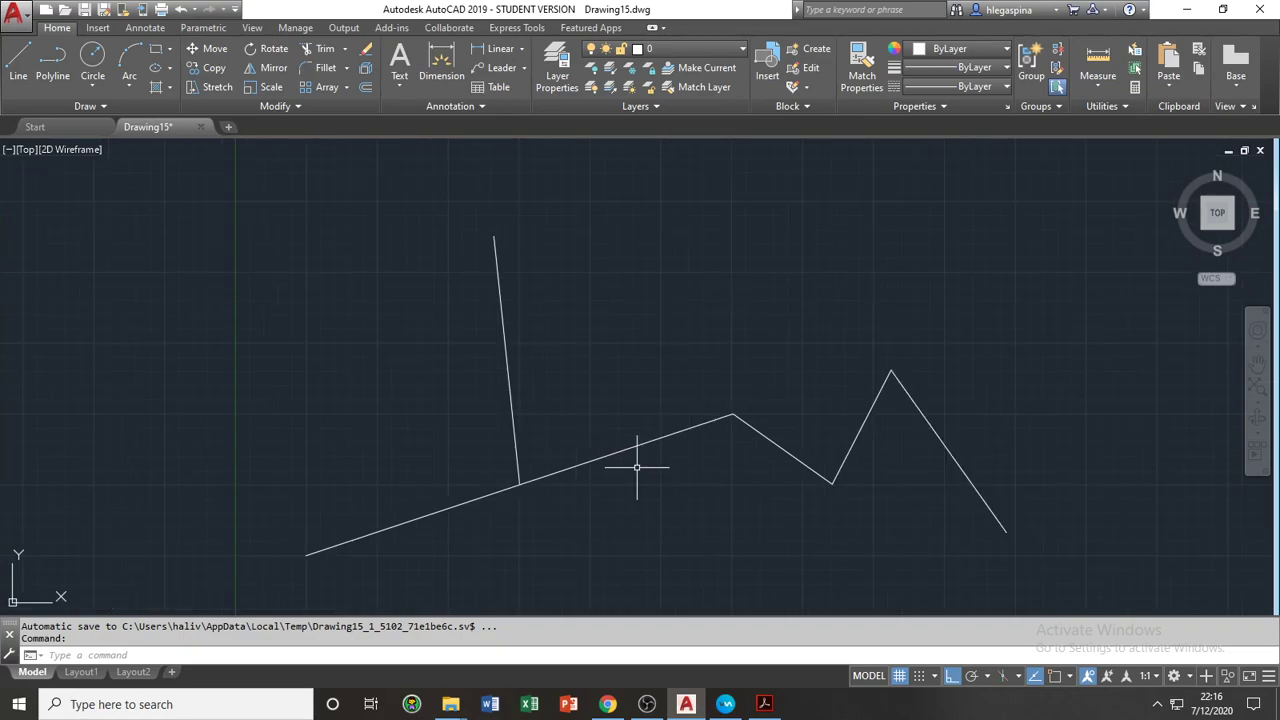
pyautogui.click(1058, 574)
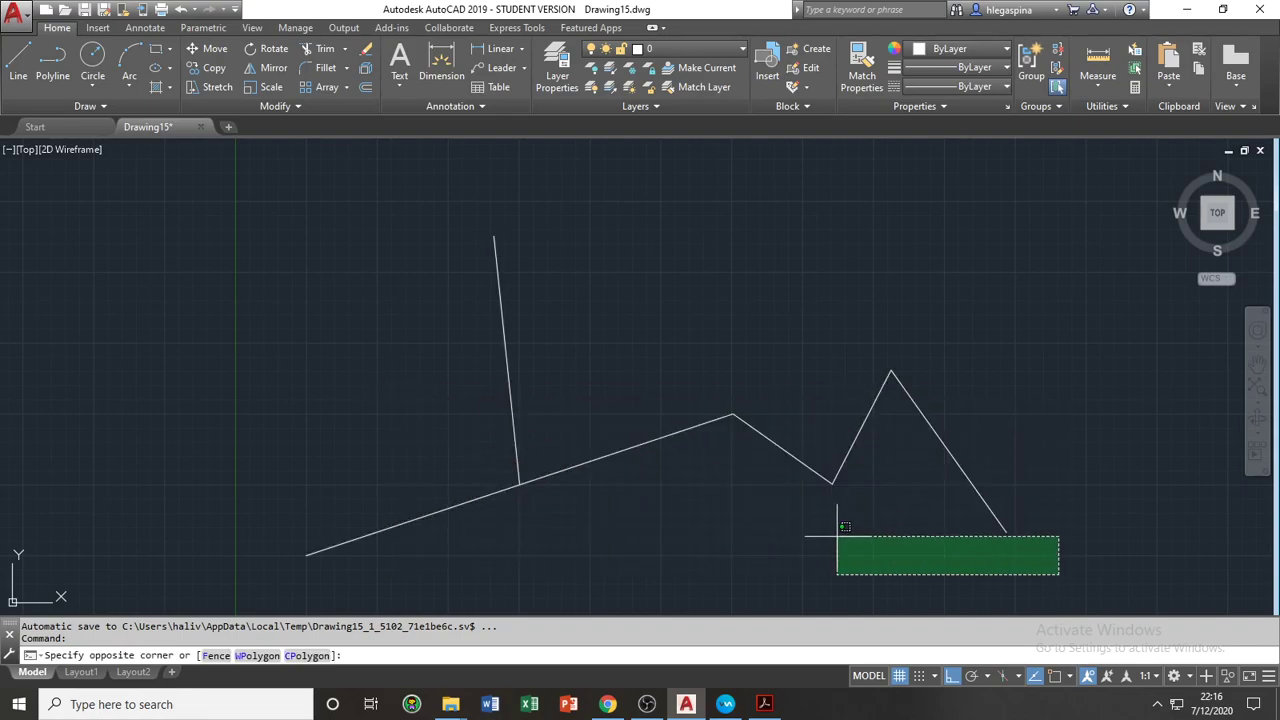
pyautogui.press('Escape')
pyautogui.rightClick(852, 702)
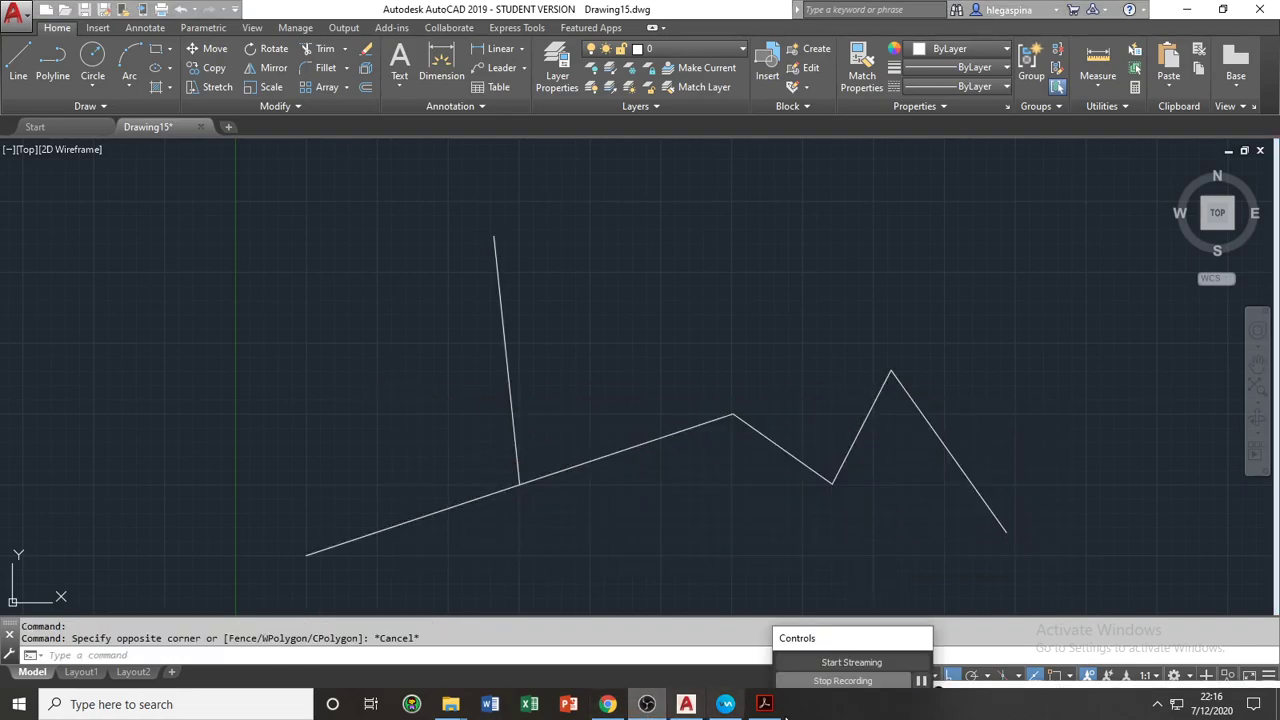